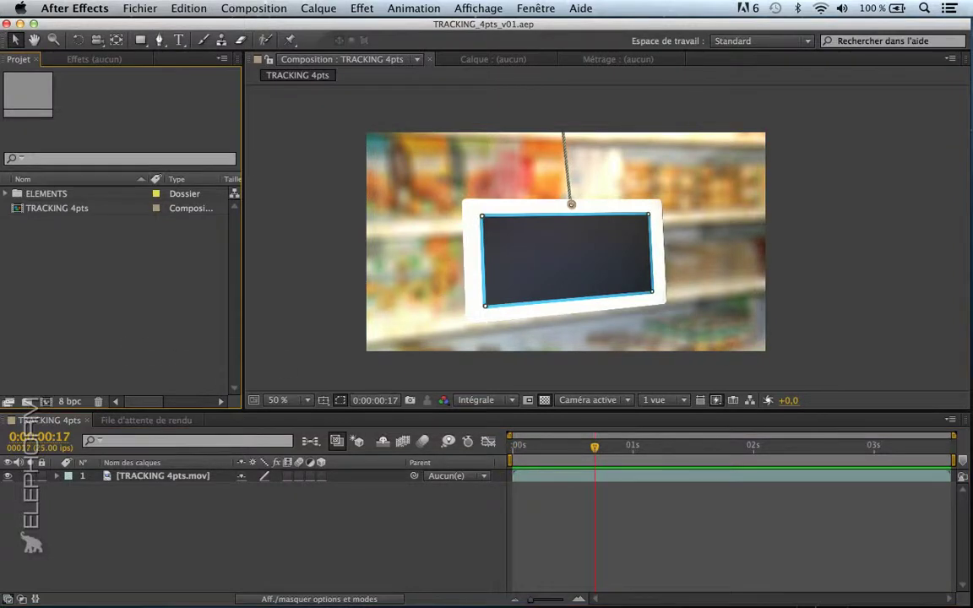
Add the ELEPHORM logo from the ELEMENTS folder above the TRACKING 4pts.mov layer and move the current time to 0:00:00:13
{"action": "double_click", "coordinate": [49, 194]}
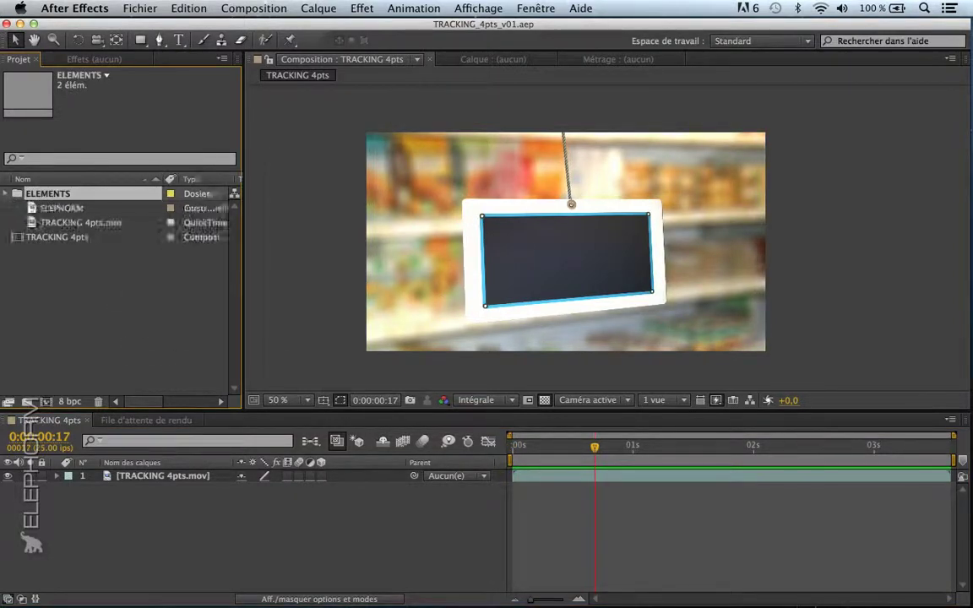
{"action": "left_click_drag", "start_coordinate": [61, 207], "coordinate": [150, 507]}
{"action": "left_click_drag", "start_coordinate": [554, 448], "coordinate": [576, 449]}
{"action": "left_click", "coordinate": [319, 543]}
{"action": "left_click", "coordinate": [154, 310]}
{"action": "left_click", "coordinate": [156, 521]}
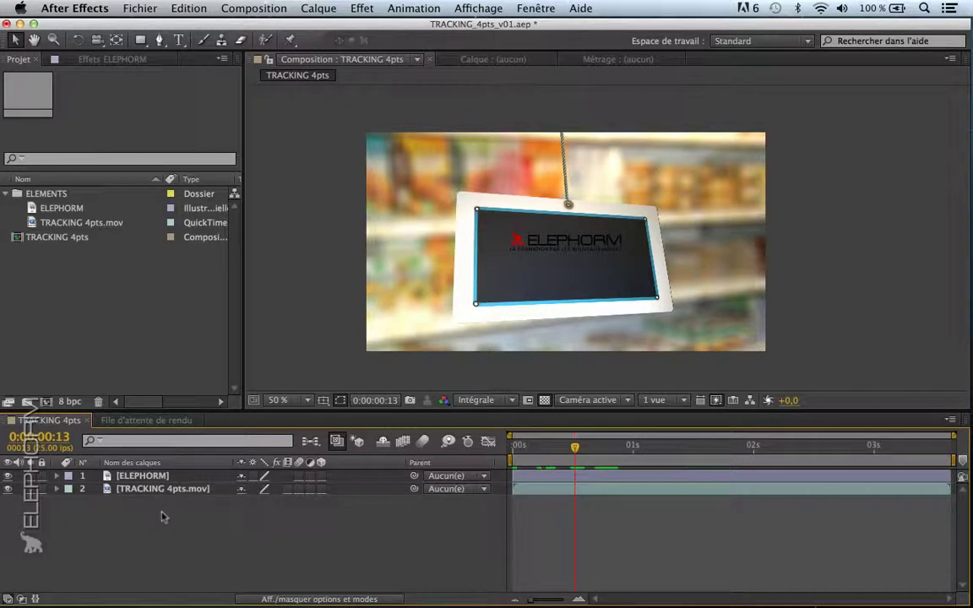
{"action": "left_click", "coordinate": [142, 477]}
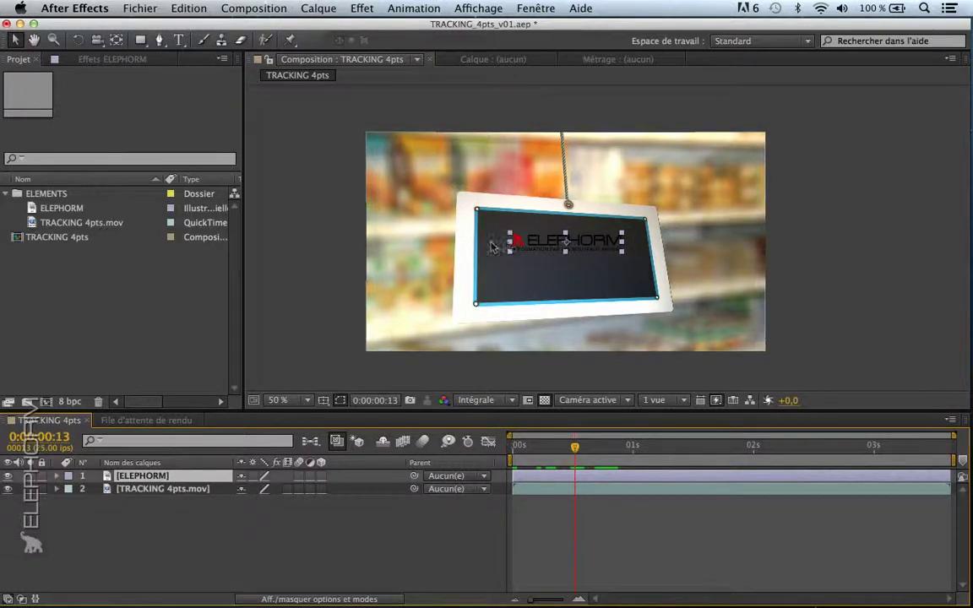
{"action": "left_click", "coordinate": [159, 551]}
{"action": "left_click", "coordinate": [156, 477]}
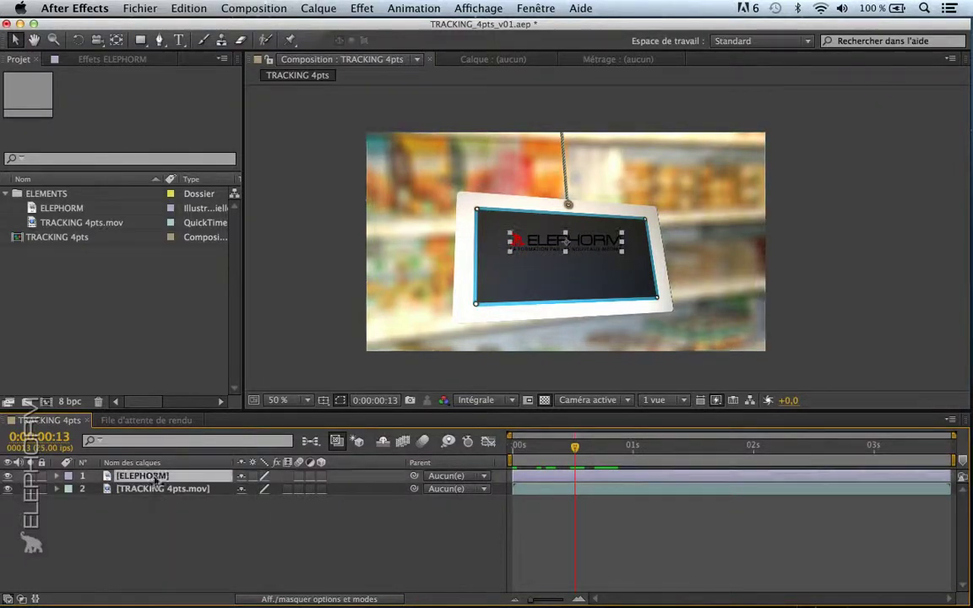
{"action": "left_click", "coordinate": [166, 490]}
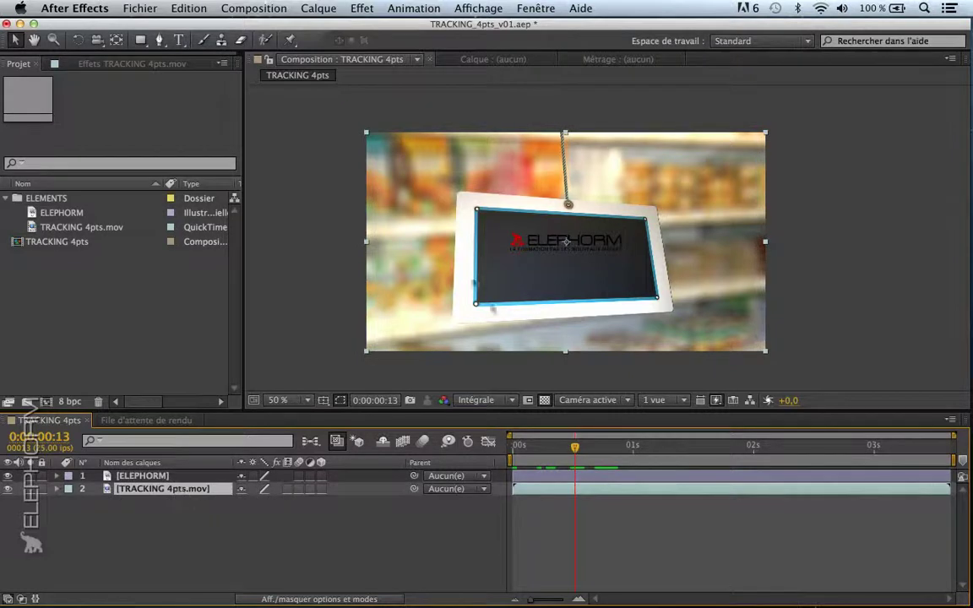
{"action": "left_click", "coordinate": [159, 476]}
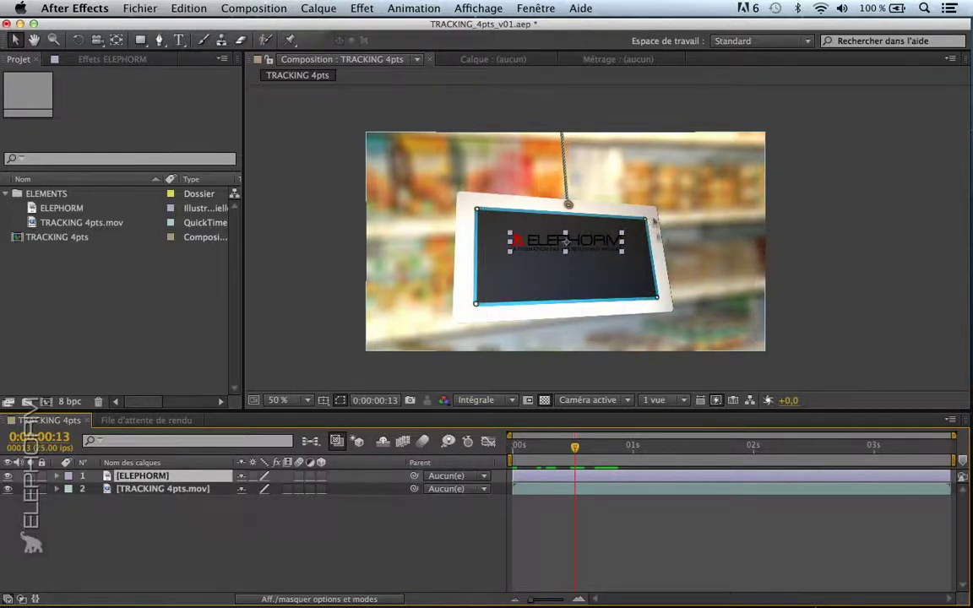
{"action": "left_click", "coordinate": [271, 539]}
{"action": "left_click", "coordinate": [140, 479]}
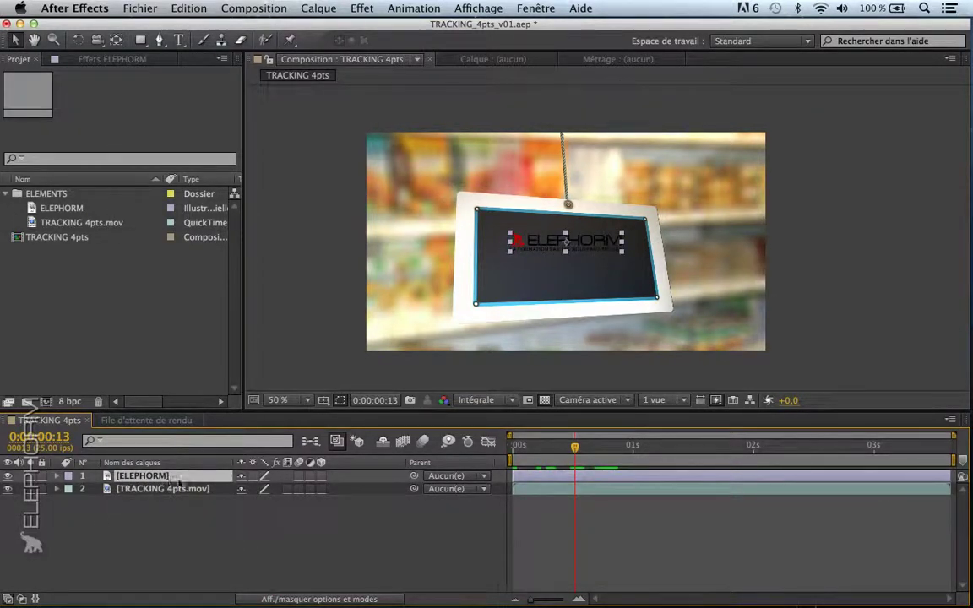
{"action": "left_click", "coordinate": [179, 504]}
Precompose the ELEPHORM layer as CONTENU ETIQUETTE, transferring all attributes into the new composition
{"action": "left_click", "coordinate": [150, 479]}
{"action": "left_click", "coordinate": [319, 8]}
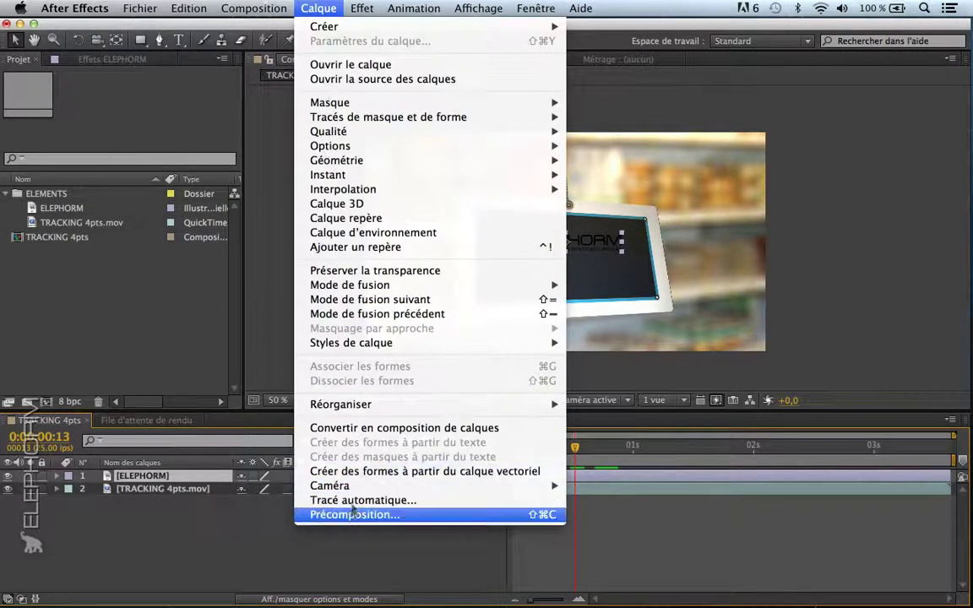
{"action": "left_click", "coordinate": [355, 513]}
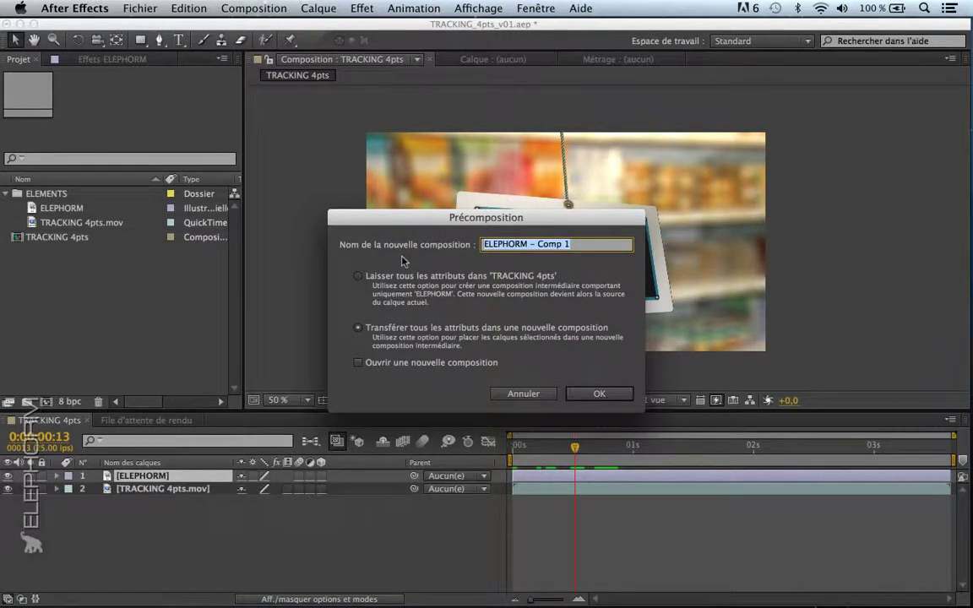
{"action": "type", "text": "CONTENU ETI"}
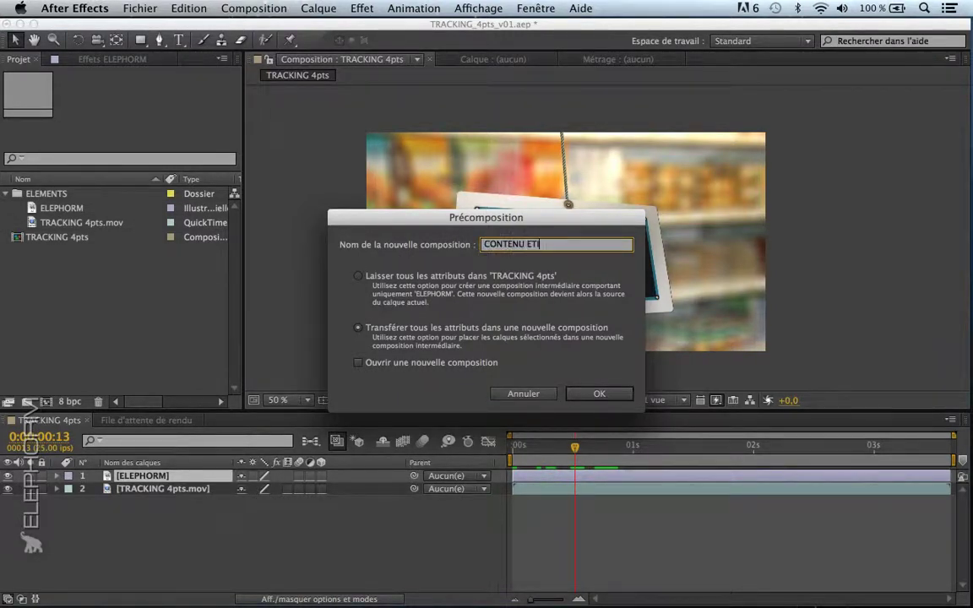
{"action": "key", "text": "Return"}
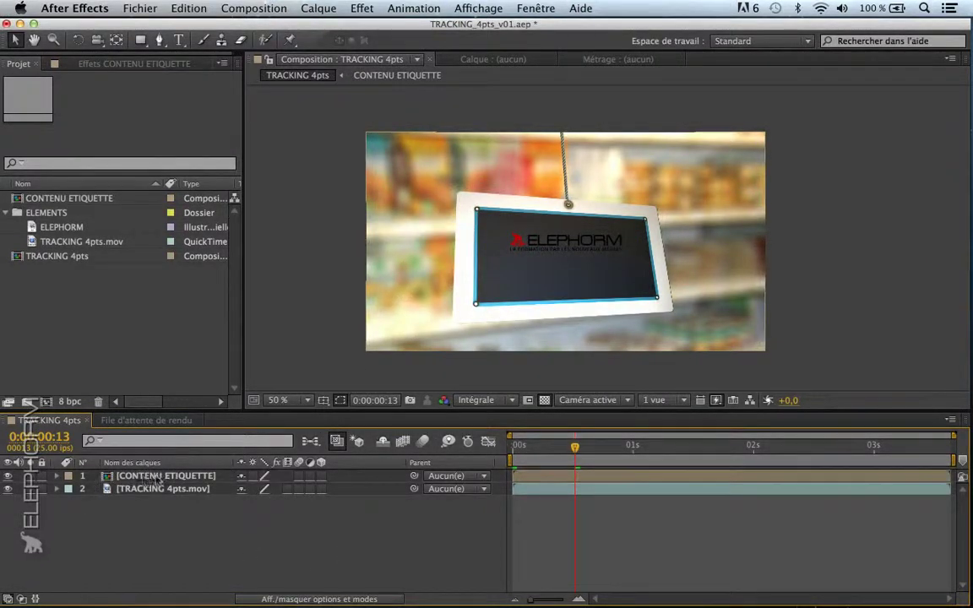
Shift the logo slightly to the left inside the CONTENU ETIQUETTE composition and return to the TRACKING 4pts composition
{"action": "left_click", "coordinate": [151, 476]}
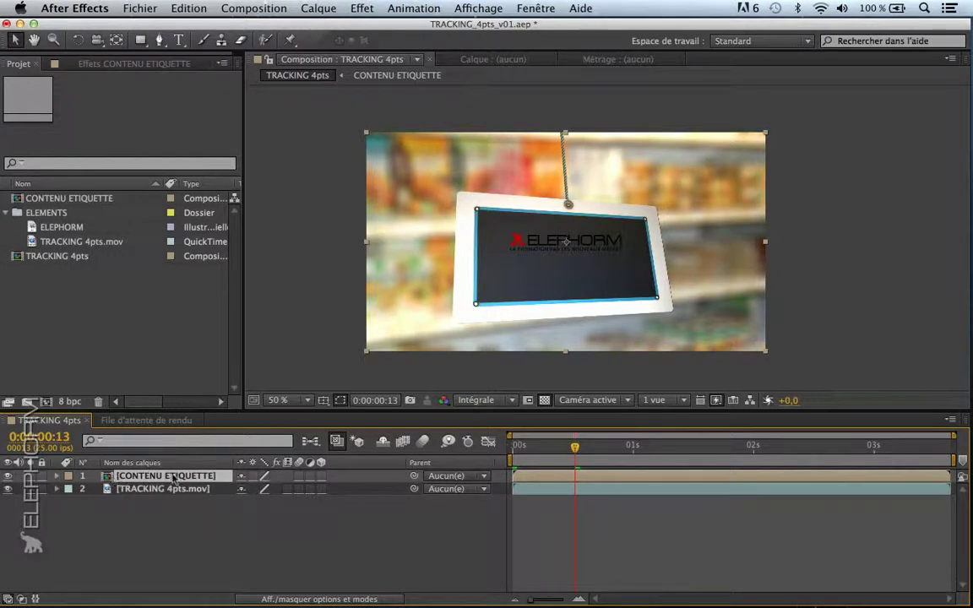
{"action": "double_click", "coordinate": [112, 478]}
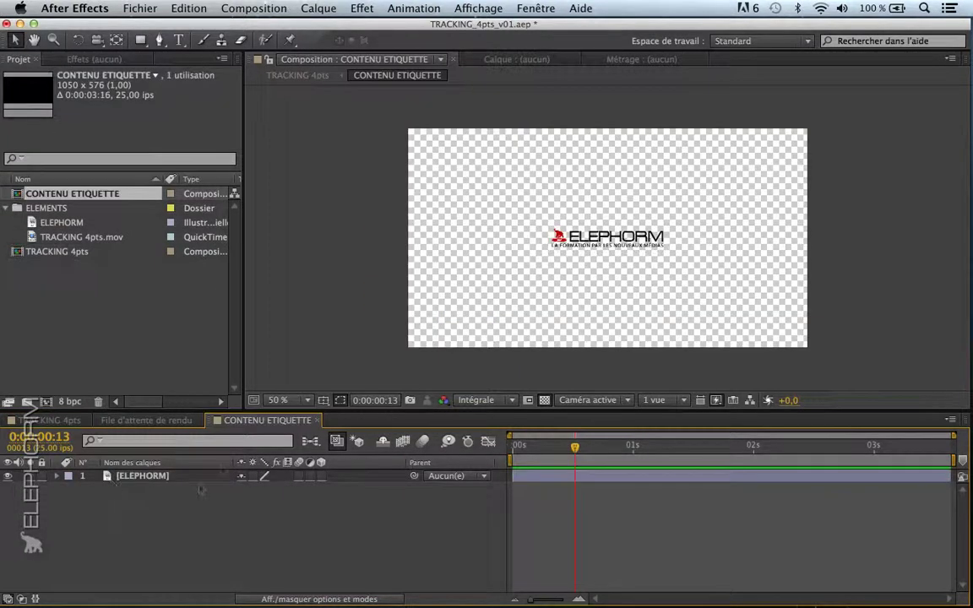
{"action": "mouse_move", "coordinate": [616, 243]}
{"action": "left_mouse_down"}
{"action": "mouse_move", "coordinate": [538, 251]}
{"action": "mouse_move", "coordinate": [604, 240]}
{"action": "mouse_move", "coordinate": [608, 249]}
{"action": "left_mouse_up"}
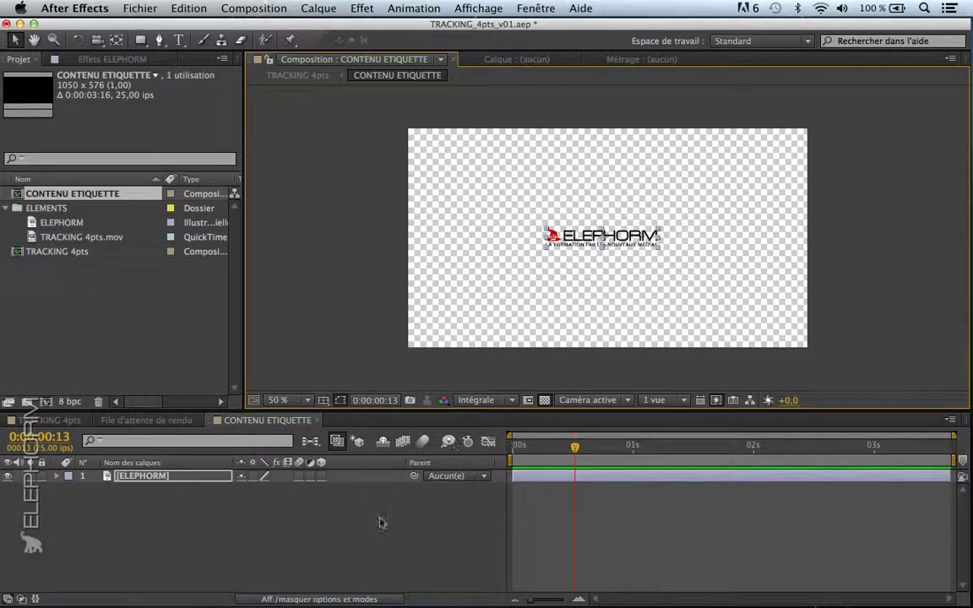
{"action": "left_click", "coordinate": [49, 420]}
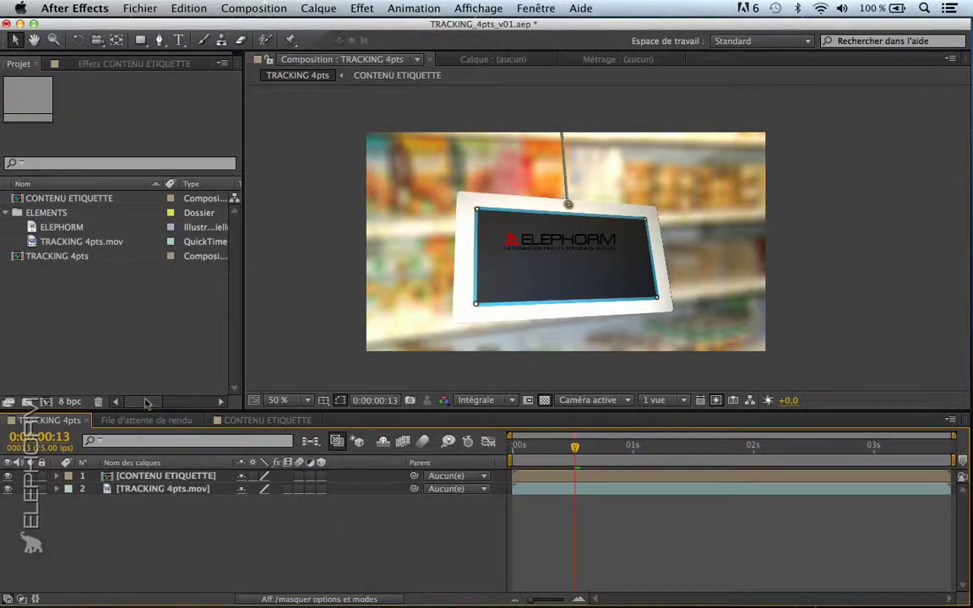
Start motion tracking on the TRACKING 4pts.mov layer with the track type Perspective des quatre coins
{"action": "left_click", "coordinate": [165, 489]}
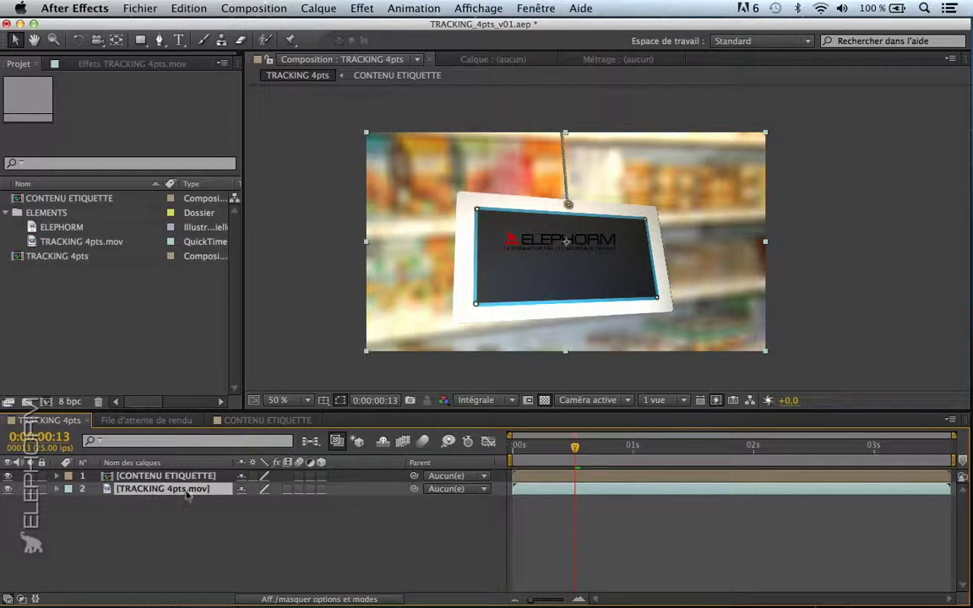
{"action": "left_click", "coordinate": [406, 8]}
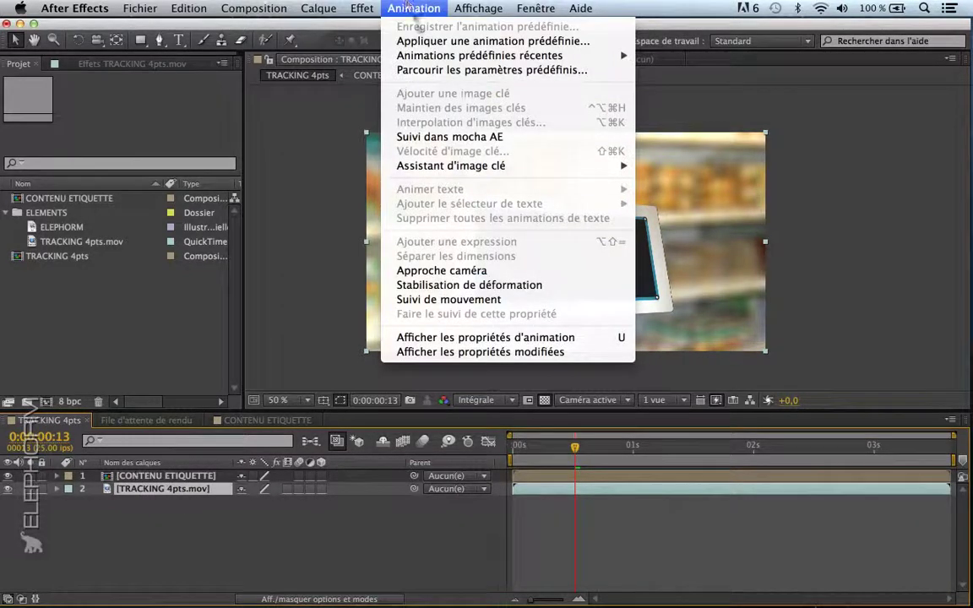
{"action": "left_click", "coordinate": [448, 300]}
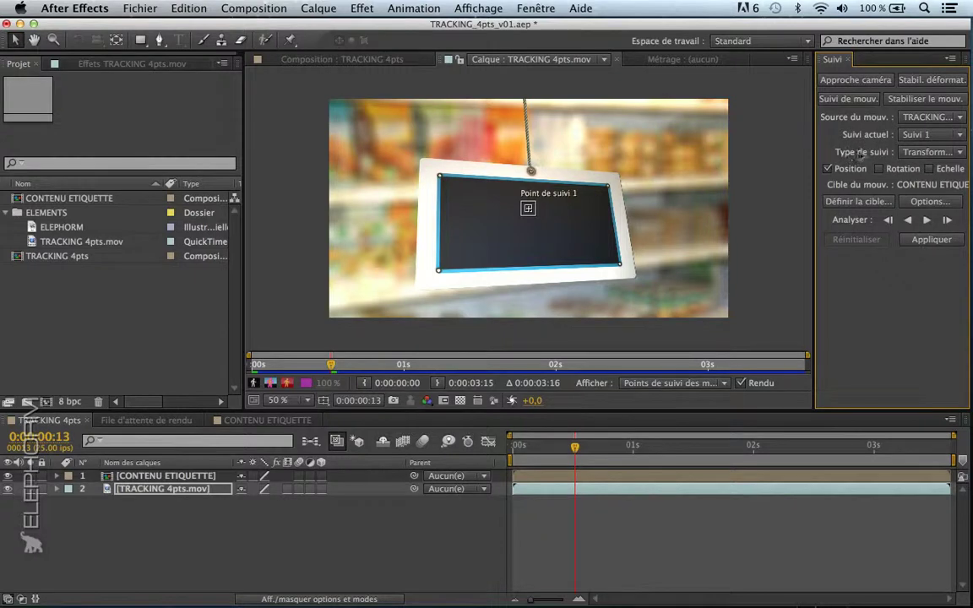
{"action": "left_click", "coordinate": [929, 152]}
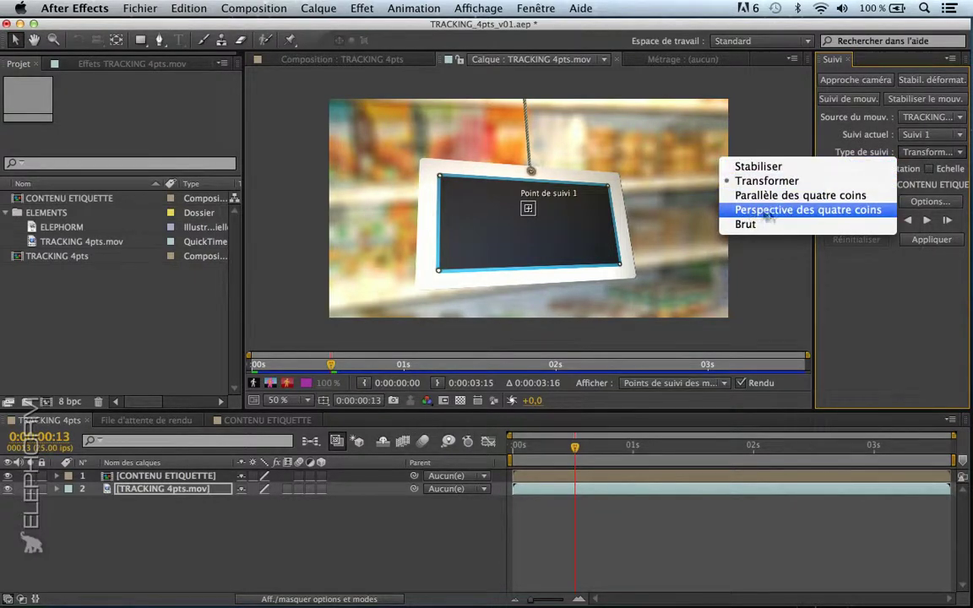
{"action": "left_click", "coordinate": [799, 212]}
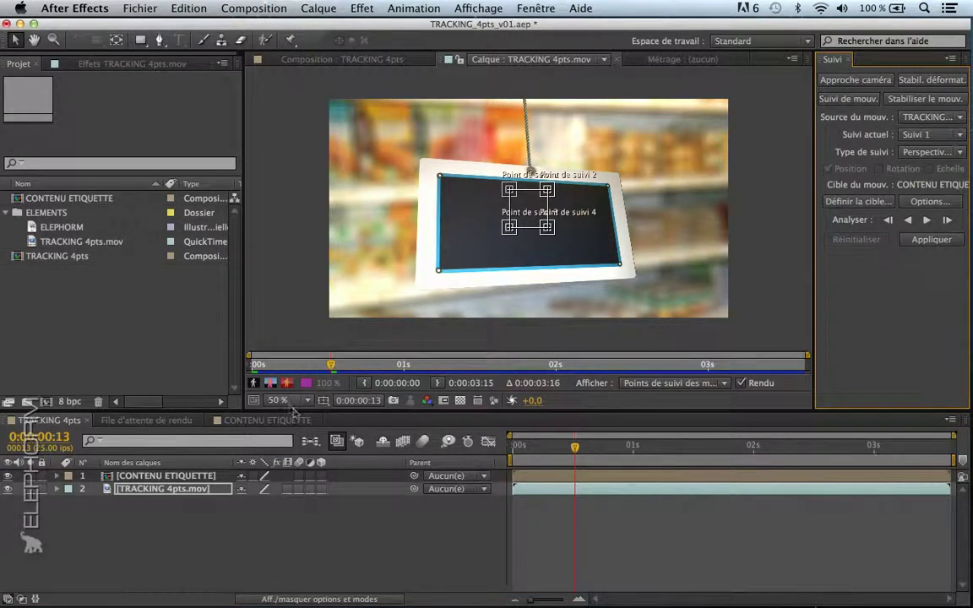
Shift track point 1 to the left and enlarge the feature and search regions of track points 1, 2 and 4
{"action": "left_click", "coordinate": [291, 400]}
{"action": "left_click", "coordinate": [292, 504]}
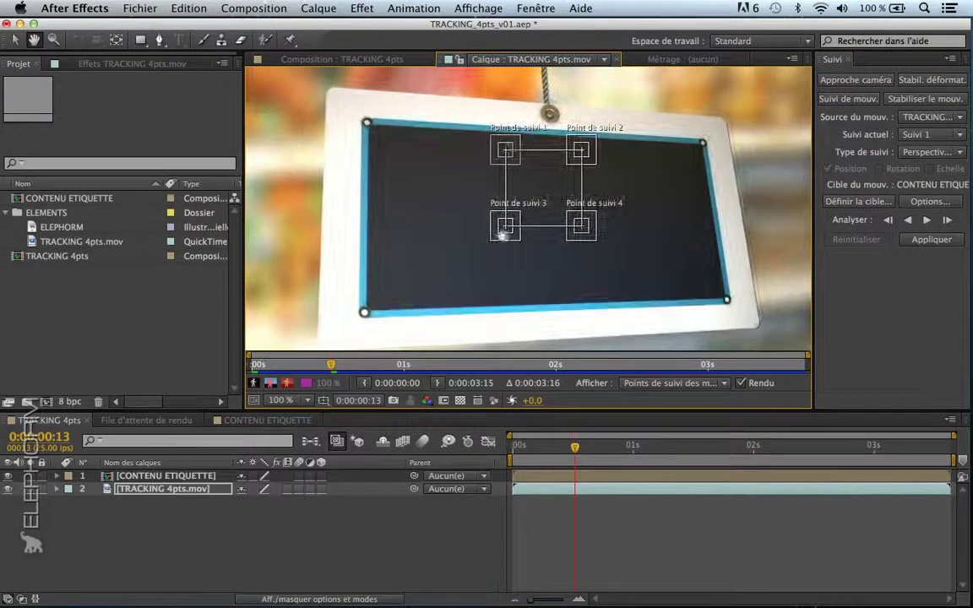
{"action": "left_click_drag", "start_coordinate": [506, 150], "coordinate": [452, 194]}
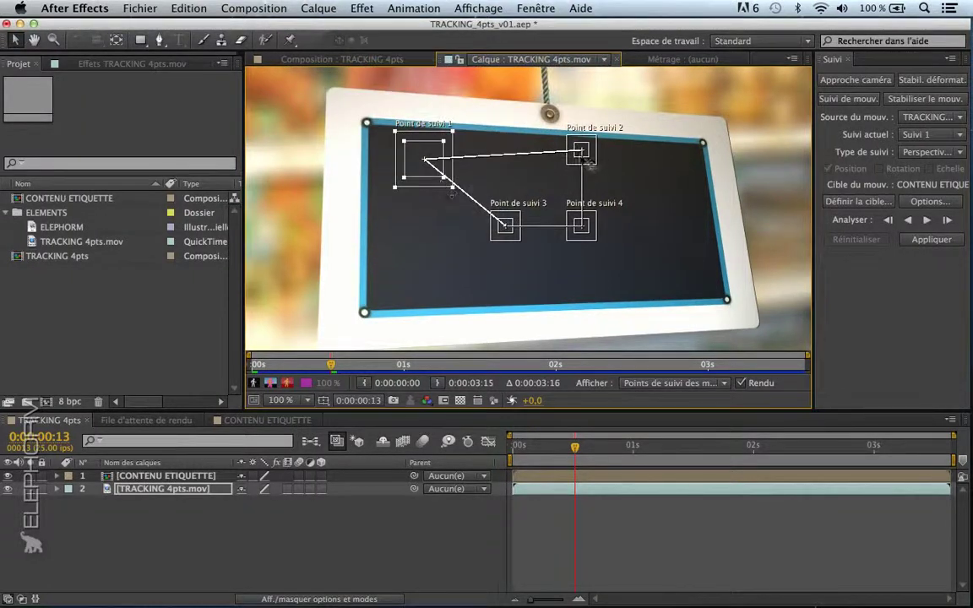
{"action": "left_click_drag", "start_coordinate": [579, 151], "coordinate": [623, 149]}
{"action": "left_click_drag", "start_coordinate": [582, 226], "coordinate": [606, 228]}
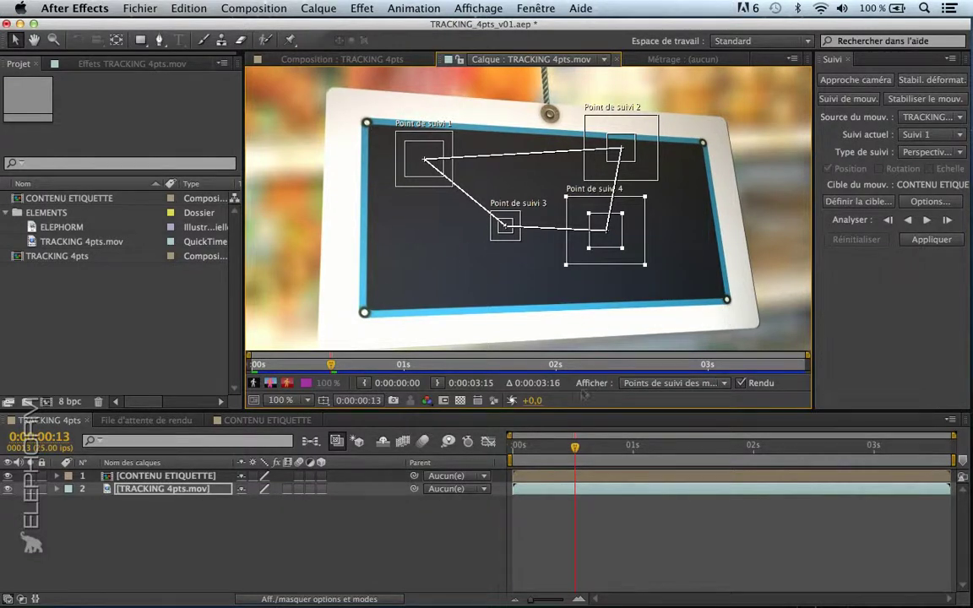
Scrub through the tracked footage and set the current time to 0:00:02:13
{"action": "left_click_drag", "start_coordinate": [330, 365], "coordinate": [551, 354]}
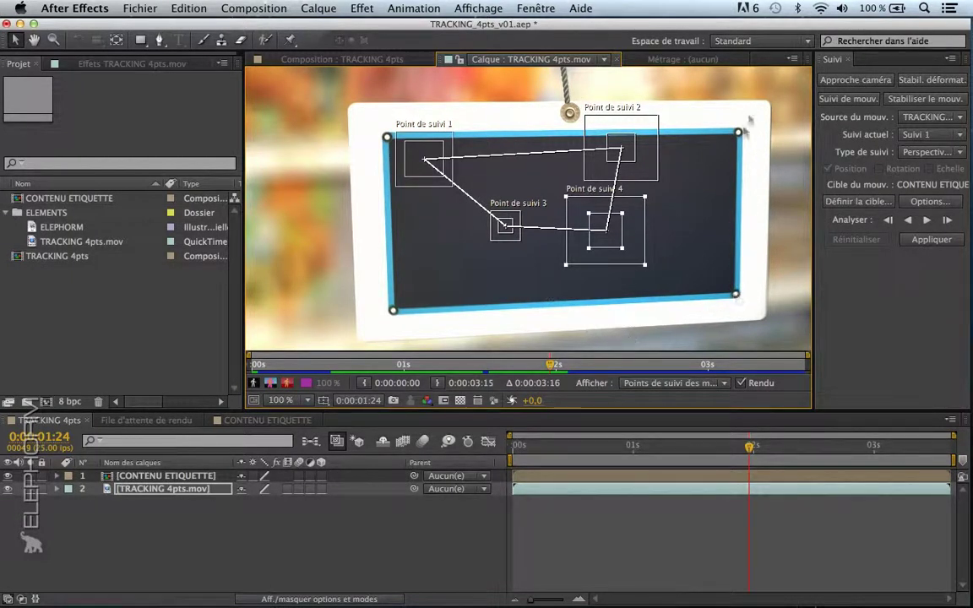
{"action": "left_click_drag", "start_coordinate": [550, 365], "coordinate": [629, 363]}
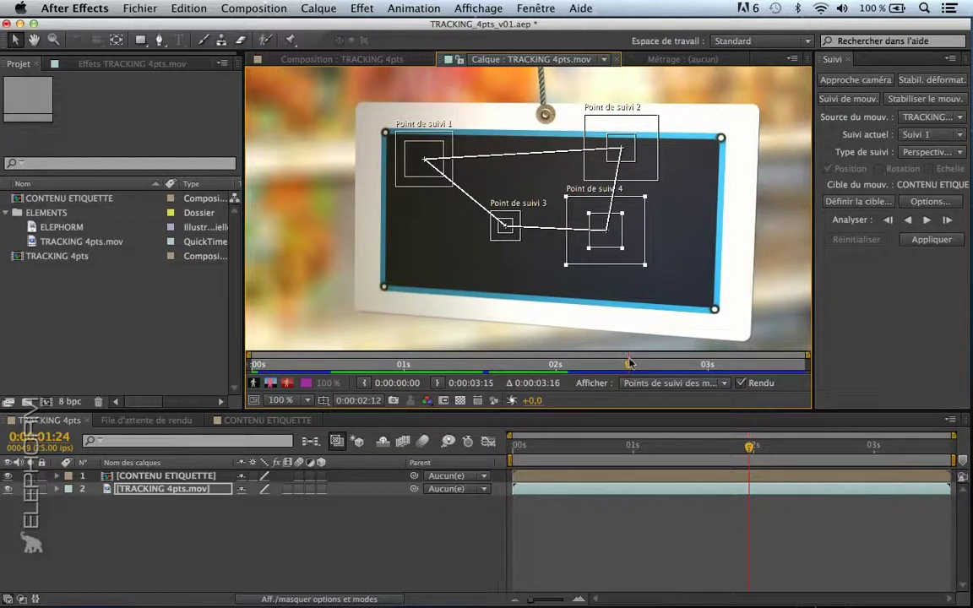
{"action": "left_click_drag", "start_coordinate": [629, 363], "coordinate": [636, 405]}
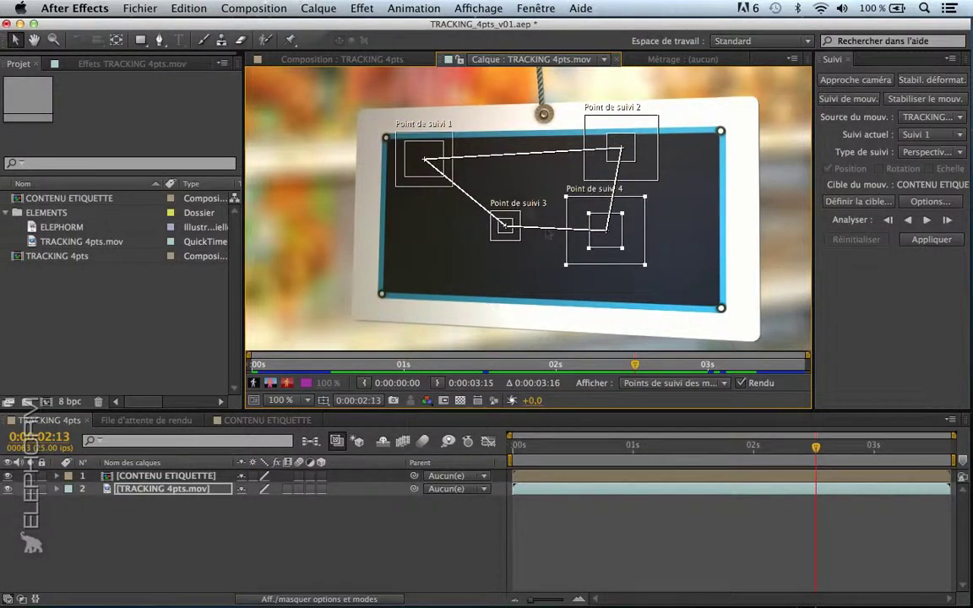
Place track point 1 on the sign's upper-left corner marker and tighten its feature and search regions around it
{"action": "left_click_drag", "start_coordinate": [391, 151], "coordinate": [386, 143]}
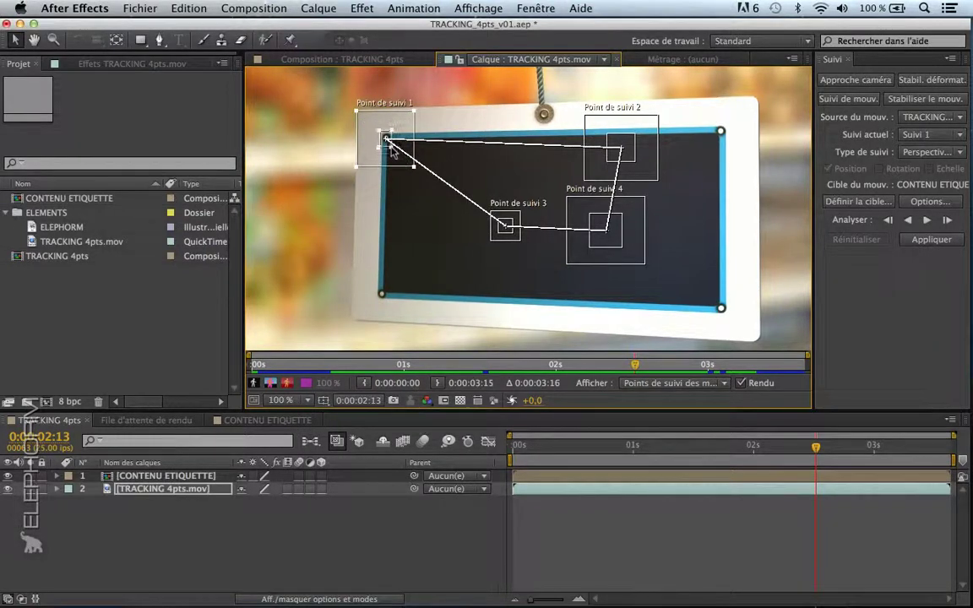
{"action": "left_click", "coordinate": [283, 401]}
{"action": "left_click", "coordinate": [295, 532]}
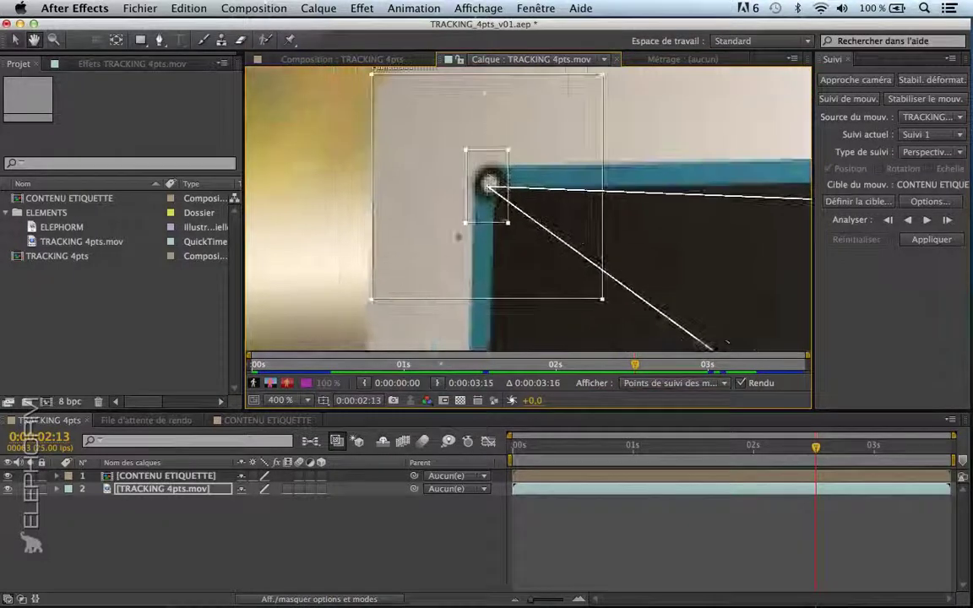
{"action": "left_click_drag", "start_coordinate": [484, 206], "coordinate": [508, 204]}
{"action": "left_click_drag", "start_coordinate": [497, 197], "coordinate": [498, 196]}
{"action": "left_click_drag", "start_coordinate": [608, 298], "coordinate": [577, 268]}
{"action": "left_click_drag", "start_coordinate": [610, 331], "coordinate": [559, 302]}
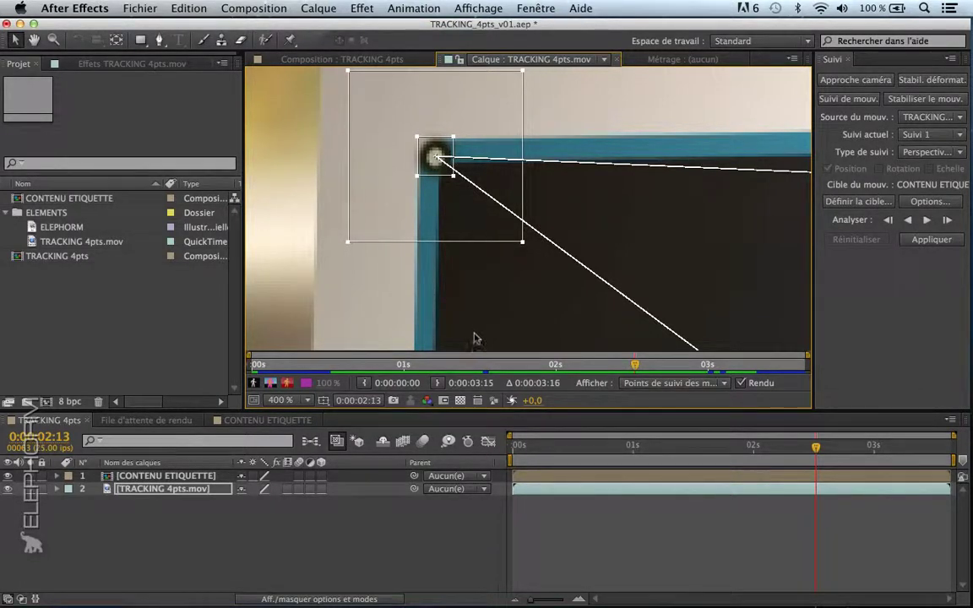
{"action": "mouse_move", "coordinate": [523, 242]}
{"action": "left_mouse_down"}
{"action": "mouse_move", "coordinate": [473, 211]}
{"action": "mouse_move", "coordinate": [591, 313]}
{"action": "mouse_move", "coordinate": [653, 338]}
{"action": "mouse_move", "coordinate": [590, 311]}
{"action": "mouse_move", "coordinate": [497, 212]}
{"action": "mouse_move", "coordinate": [526, 250]}
{"action": "mouse_move", "coordinate": [516, 243]}
{"action": "left_mouse_up"}
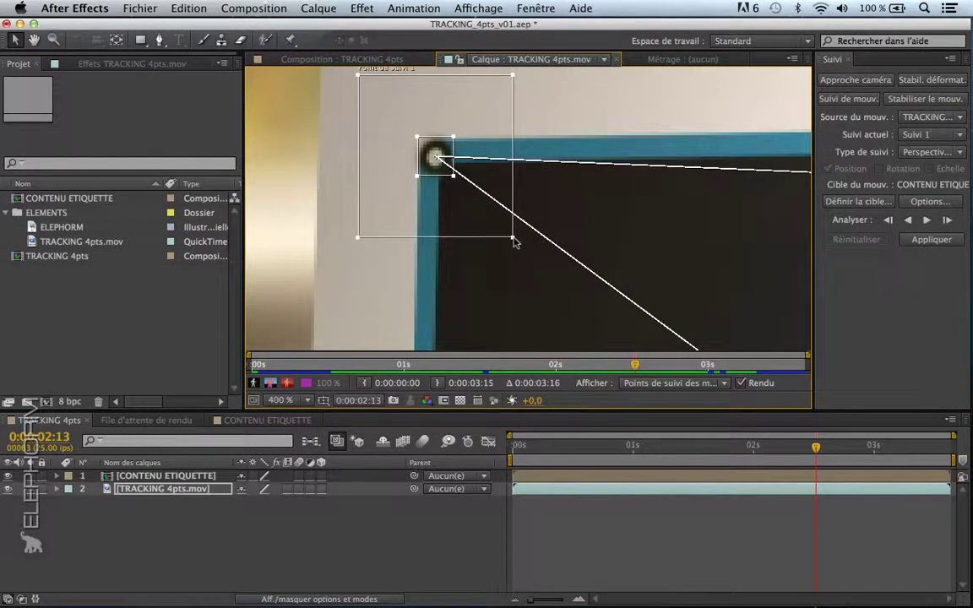
Place track point 2 on the sign's upper-right corner marker and fit its feature region around the marker
{"action": "key", "text": "space"}
{"action": "left_click_drag", "start_coordinate": [658, 245], "coordinate": [435, 240]}
{"action": "left_click_drag", "start_coordinate": [661, 213], "coordinate": [355, 228]}
{"action": "mouse_move", "coordinate": [676, 222]}
{"action": "left_mouse_down"}
{"action": "mouse_move", "coordinate": [487, 241]}
{"action": "mouse_move", "coordinate": [314, 279]}
{"action": "mouse_move", "coordinate": [519, 224]}
{"action": "mouse_move", "coordinate": [745, 206]}
{"action": "mouse_move", "coordinate": [725, 186]}
{"action": "left_mouse_up"}
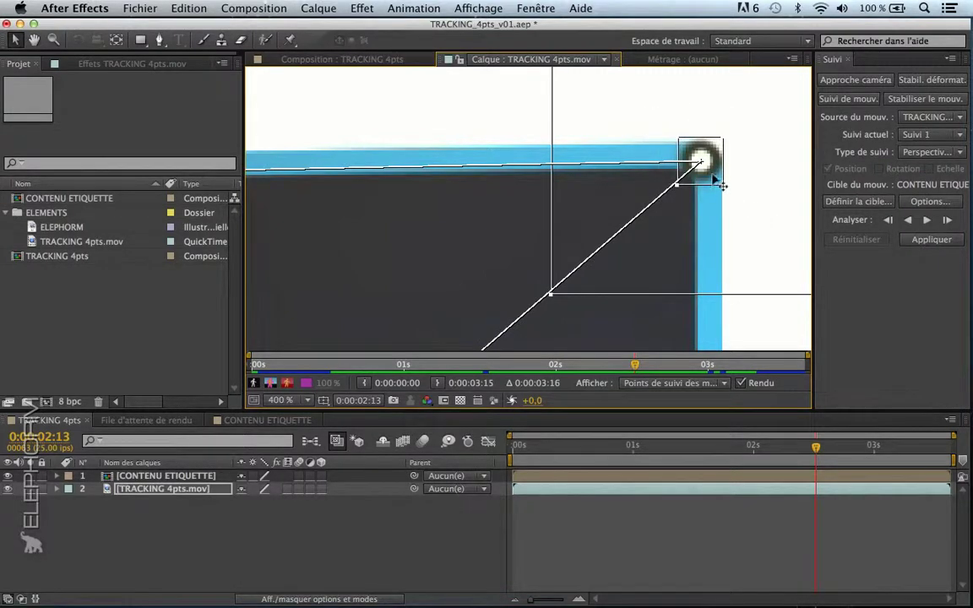
{"action": "left_click_drag", "start_coordinate": [724, 185], "coordinate": [716, 176]}
Place track point 4 on the sign's lower-right corner marker and reduce its feature and search regions
{"action": "mouse_move", "coordinate": [681, 288]}
{"action": "left_mouse_down"}
{"action": "mouse_move", "coordinate": [643, 135]}
{"action": "mouse_move", "coordinate": [647, 78]}
{"action": "left_mouse_up"}
{"action": "left_click_drag", "start_coordinate": [583, 334], "coordinate": [659, 144]}
{"action": "left_click_drag", "start_coordinate": [499, 295], "coordinate": [607, 243]}
{"action": "mouse_move", "coordinate": [383, 106]}
{"action": "left_mouse_down"}
{"action": "mouse_move", "coordinate": [456, 152]}
{"action": "mouse_move", "coordinate": [642, 197]}
{"action": "left_mouse_up"}
{"action": "left_click_drag", "start_coordinate": [782, 273], "coordinate": [554, 258]}
{"action": "left_click_drag", "start_coordinate": [450, 113], "coordinate": [568, 176]}
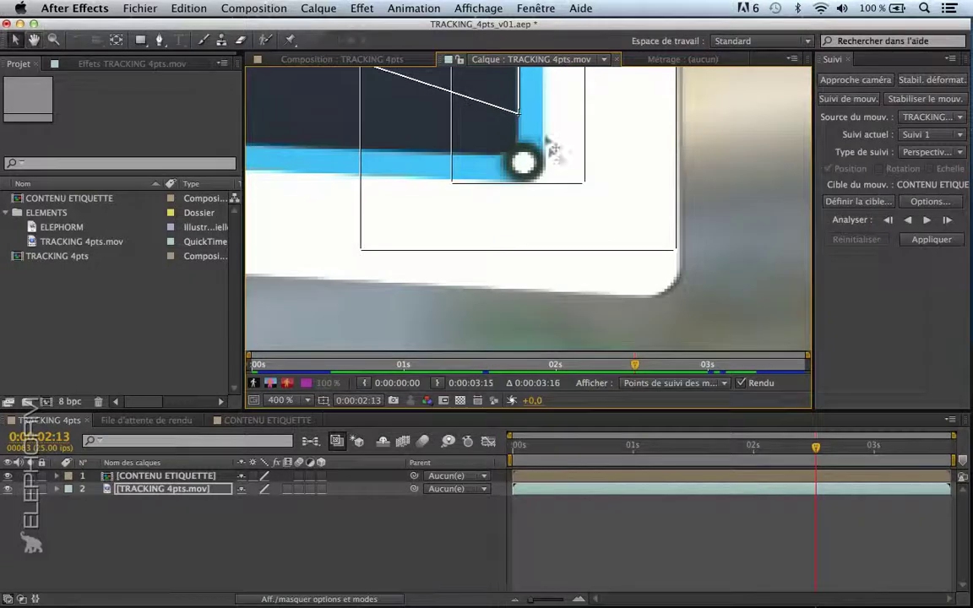
{"action": "left_click_drag", "start_coordinate": [589, 224], "coordinate": [550, 189]}
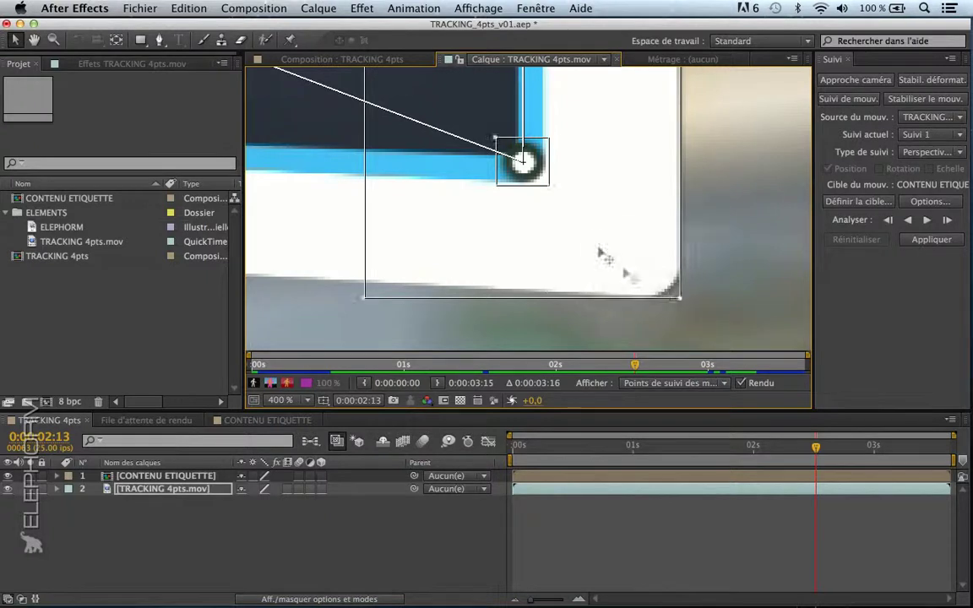
{"action": "mouse_move", "coordinate": [680, 297]}
{"action": "left_mouse_down"}
{"action": "mouse_move", "coordinate": [601, 231]}
{"action": "mouse_move", "coordinate": [629, 287]}
{"action": "mouse_move", "coordinate": [663, 290]}
{"action": "left_mouse_up"}
Reduce the search region of track point 2 at the sign's upper-right corner
{"action": "key", "text": "space"}
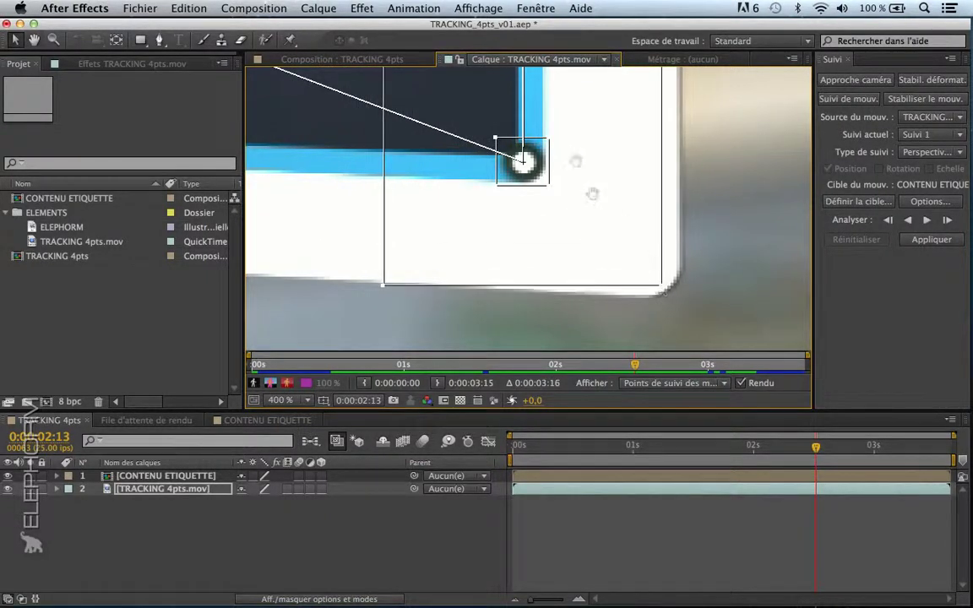
{"action": "left_click_drag", "start_coordinate": [576, 152], "coordinate": [619, 338]}
{"action": "left_click_drag", "start_coordinate": [595, 97], "coordinate": [564, 243]}
{"action": "left_click_drag", "start_coordinate": [682, 301], "coordinate": [624, 250]}
Place track point 3 on the sign's lower-left corner marker with its feature region fitted tightly around it
{"action": "left_click_drag", "start_coordinate": [569, 298], "coordinate": [642, 85]}
{"action": "left_click_drag", "start_coordinate": [395, 298], "coordinate": [560, 278]}
{"action": "left_click_drag", "start_coordinate": [640, 128], "coordinate": [413, 252]}
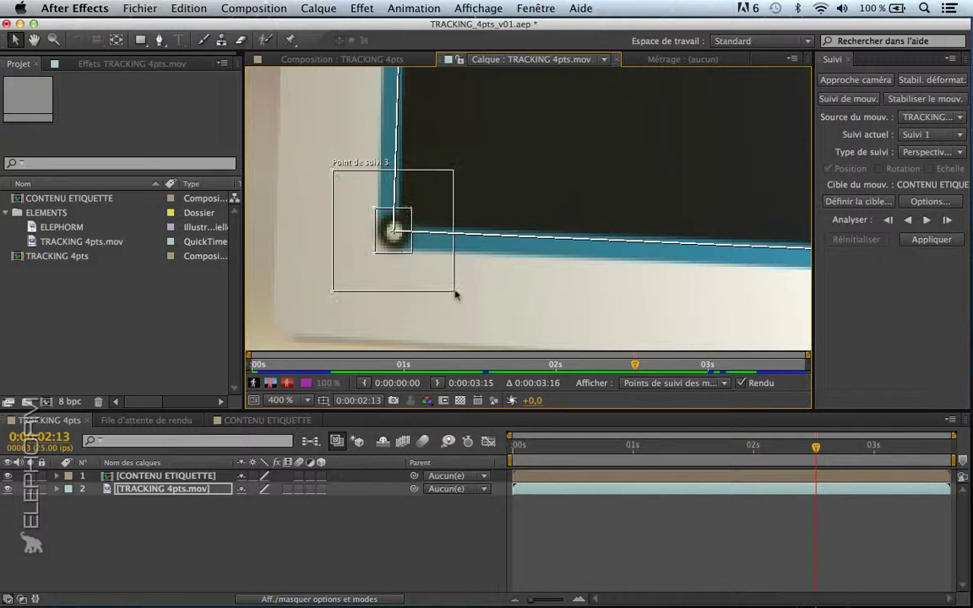
Enlarge the search region of track point 3 around the sign's lower-left corner marker
{"action": "left_click_drag", "start_coordinate": [454, 292], "coordinate": [507, 339]}
{"action": "key", "text": "space"}
{"action": "left_click_drag", "start_coordinate": [469, 275], "coordinate": [493, 201]}
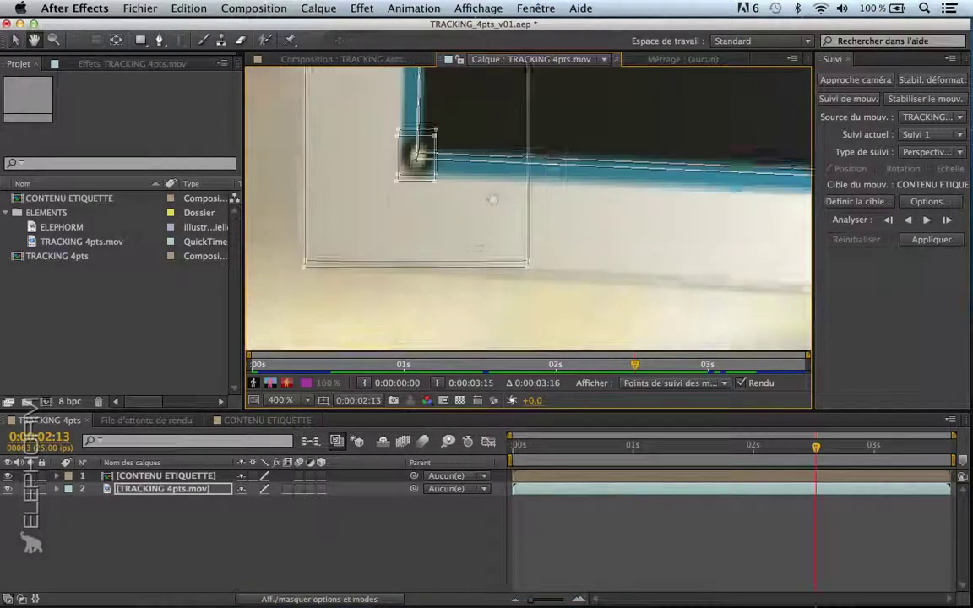
{"action": "mouse_move", "coordinate": [524, 265]}
{"action": "left_mouse_down"}
{"action": "mouse_move", "coordinate": [516, 263]}
{"action": "mouse_move", "coordinate": [545, 274]}
{"action": "mouse_move", "coordinate": [537, 264]}
{"action": "left_mouse_up"}
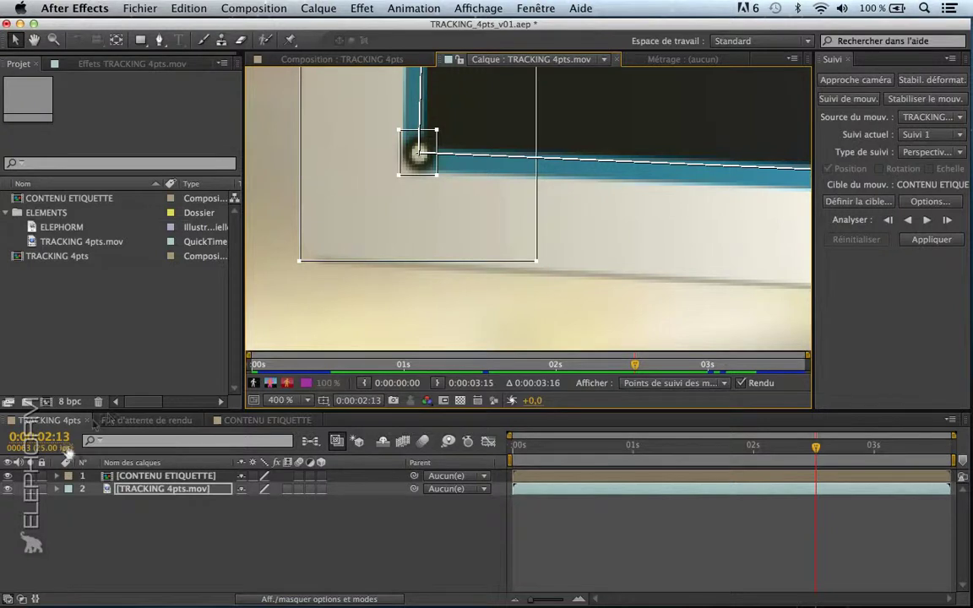
Add composition marker 1 at 0:00:02:13, scrub back a few frames and return to the marker
{"action": "left_click_drag", "start_coordinate": [962, 463], "coordinate": [822, 460]}
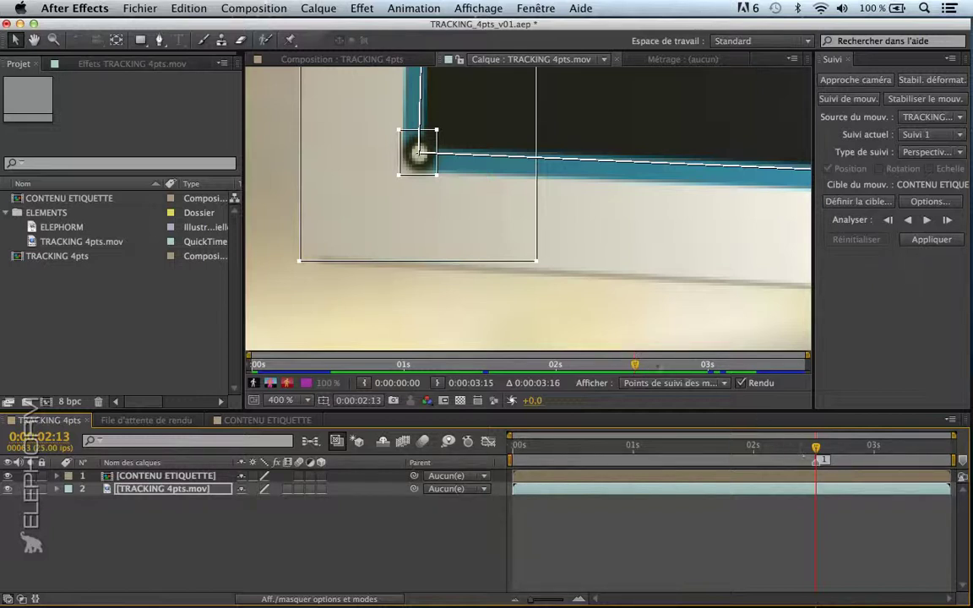
{"action": "left_click_drag", "start_coordinate": [822, 456], "coordinate": [790, 456]}
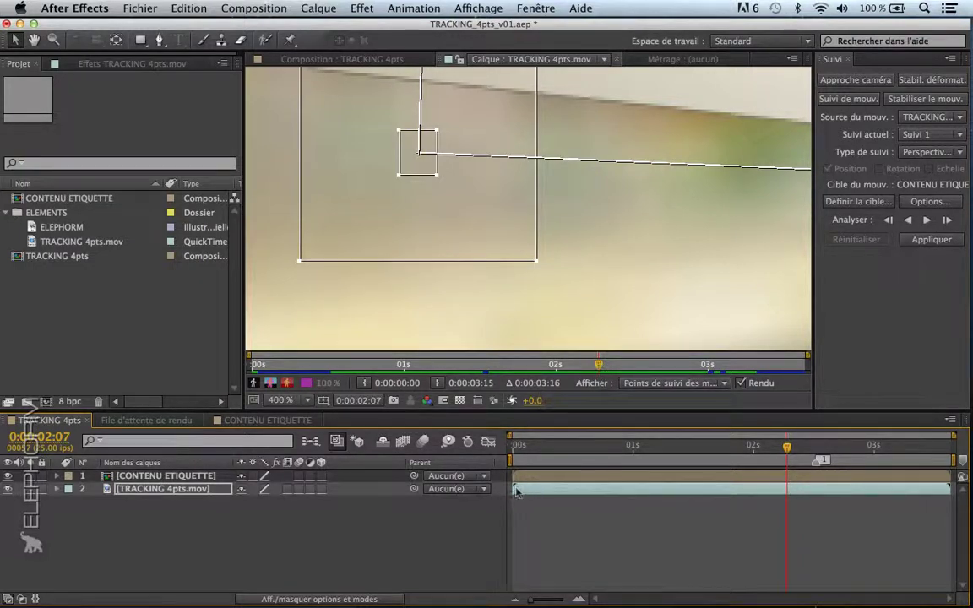
{"action": "left_click_drag", "start_coordinate": [786, 452], "coordinate": [817, 438]}
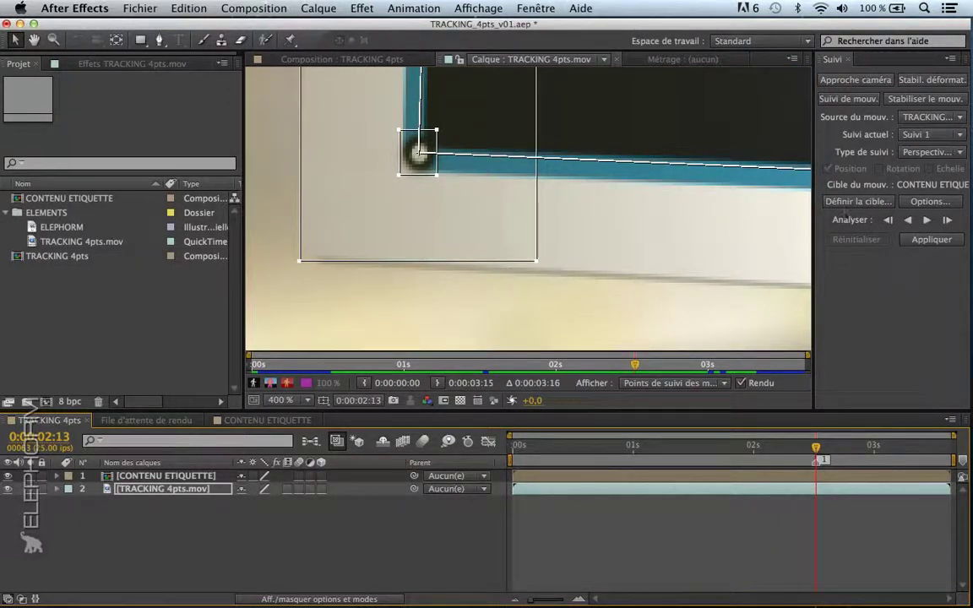
With the layer viewed at 100 %, analyze the four track points forward from 0:00:02:13, and backward from marker 1
{"action": "left_click_drag", "start_coordinate": [601, 175], "coordinate": [559, 245]}
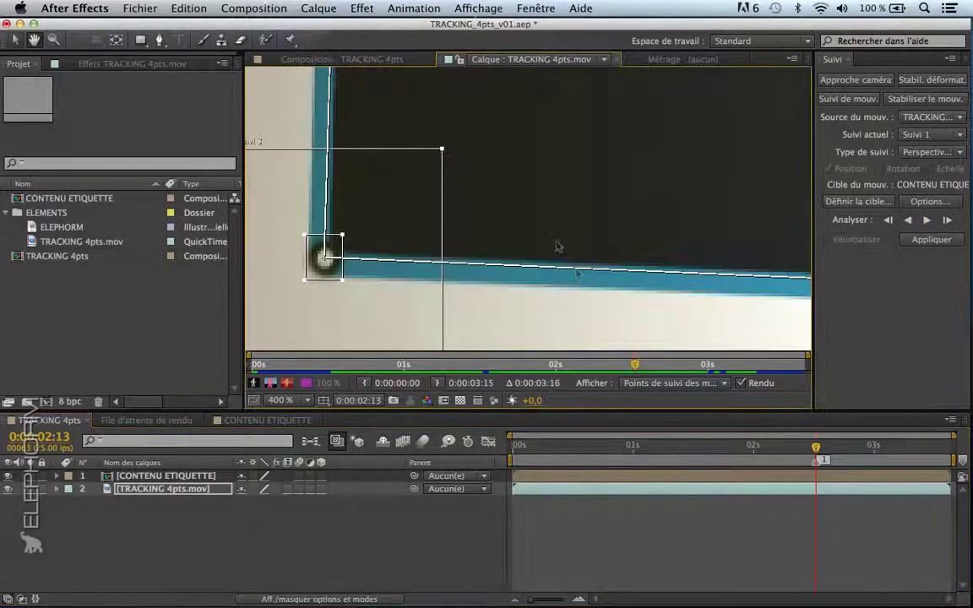
{"action": "left_click", "coordinate": [292, 401]}
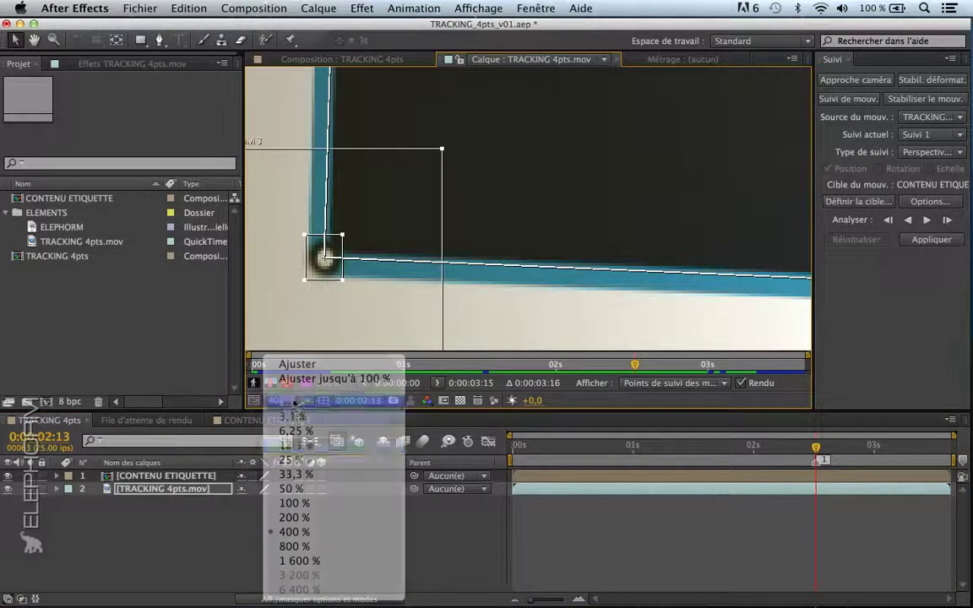
{"action": "left_click", "coordinate": [294, 504]}
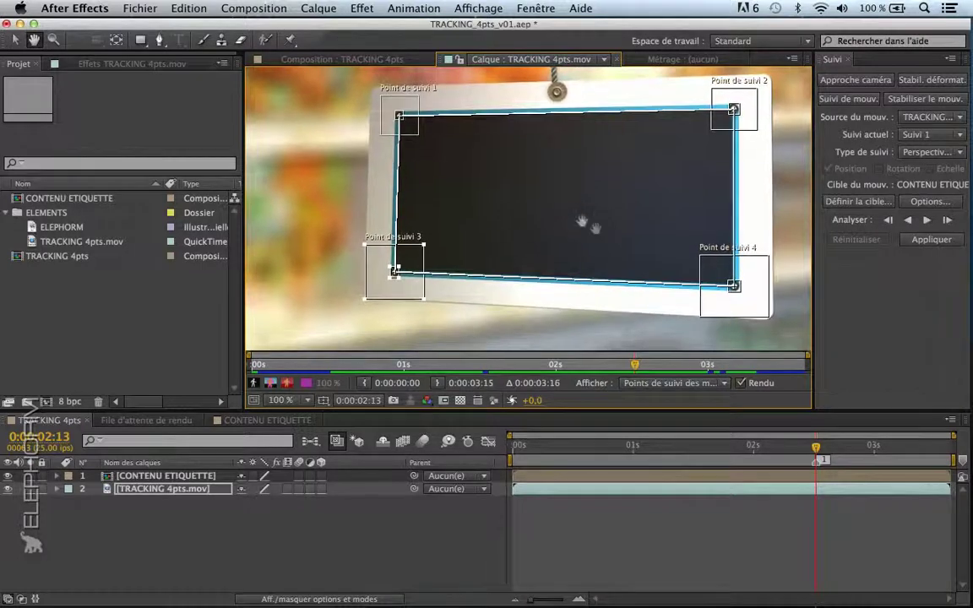
{"action": "left_click", "coordinate": [927, 219]}
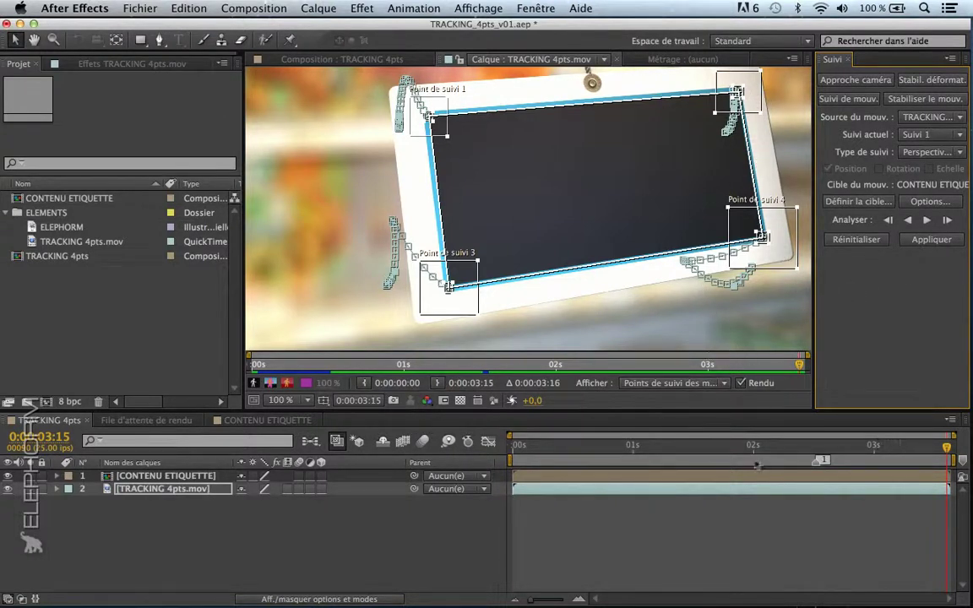
{"action": "left_click_drag", "start_coordinate": [947, 448], "coordinate": [816, 449]}
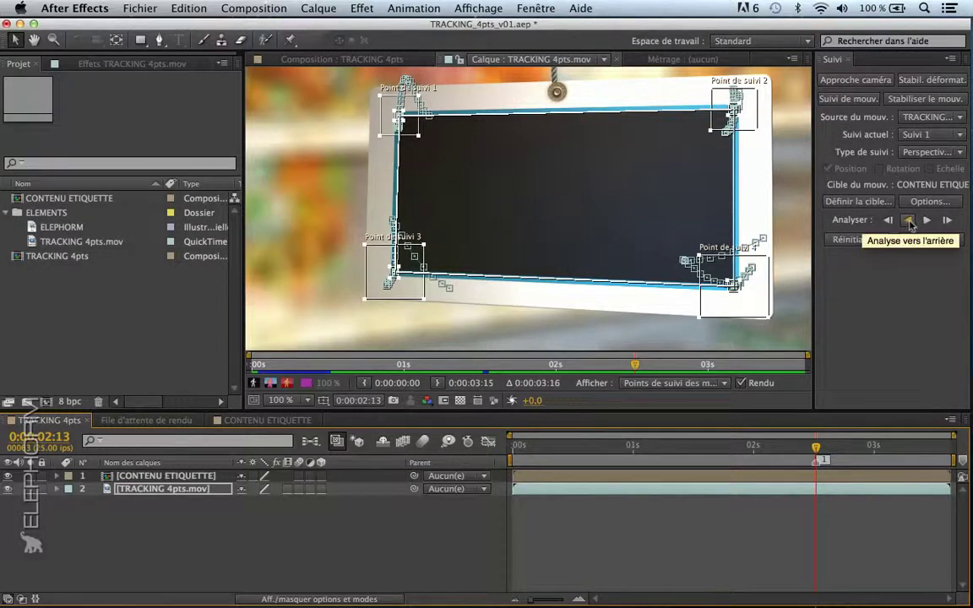
{"action": "left_click", "coordinate": [909, 221]}
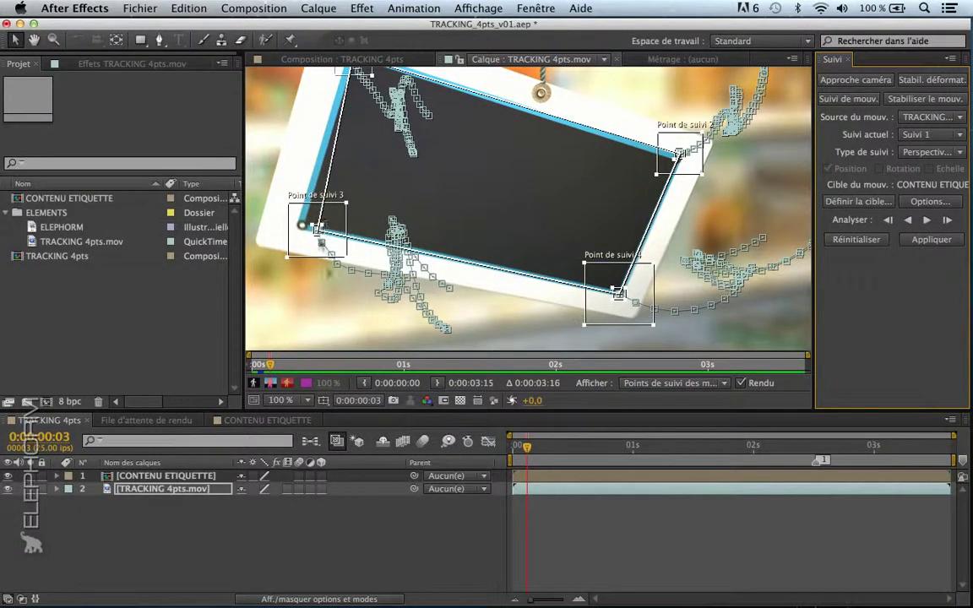
Re-analyze backward one frame at a time from 0:00:00:13 to 0:00:00:06, and run the backward analysis to the first frame
{"action": "left_click_drag", "start_coordinate": [273, 366], "coordinate": [337, 384]}
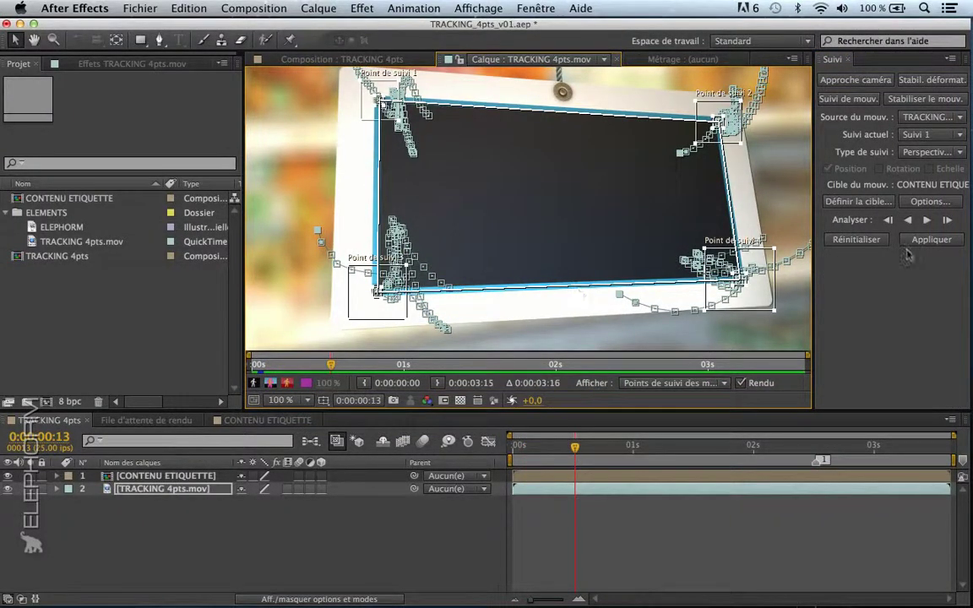
{"action": "left_click", "coordinate": [889, 221]}
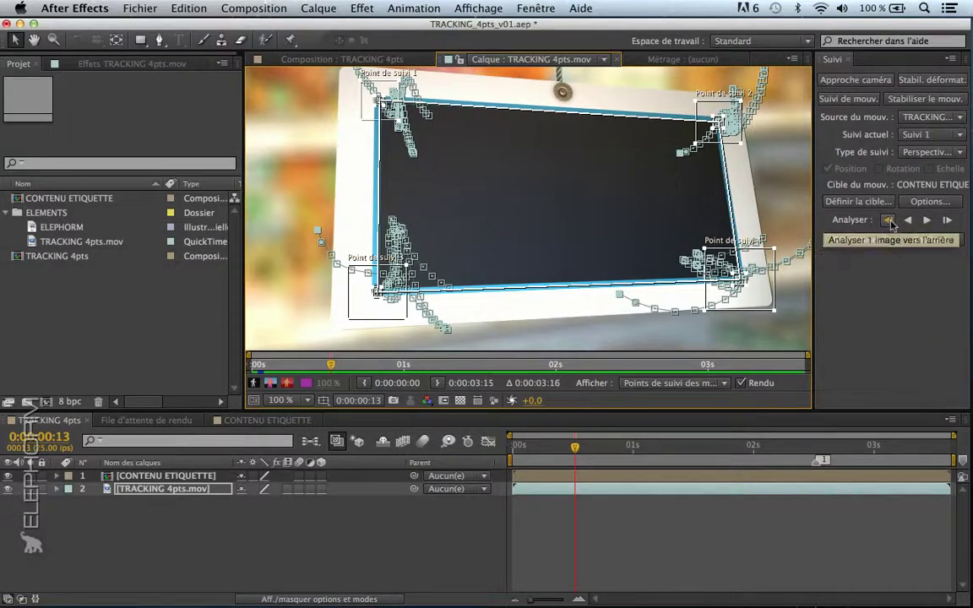
{"action": "left_click", "coordinate": [889, 220]}
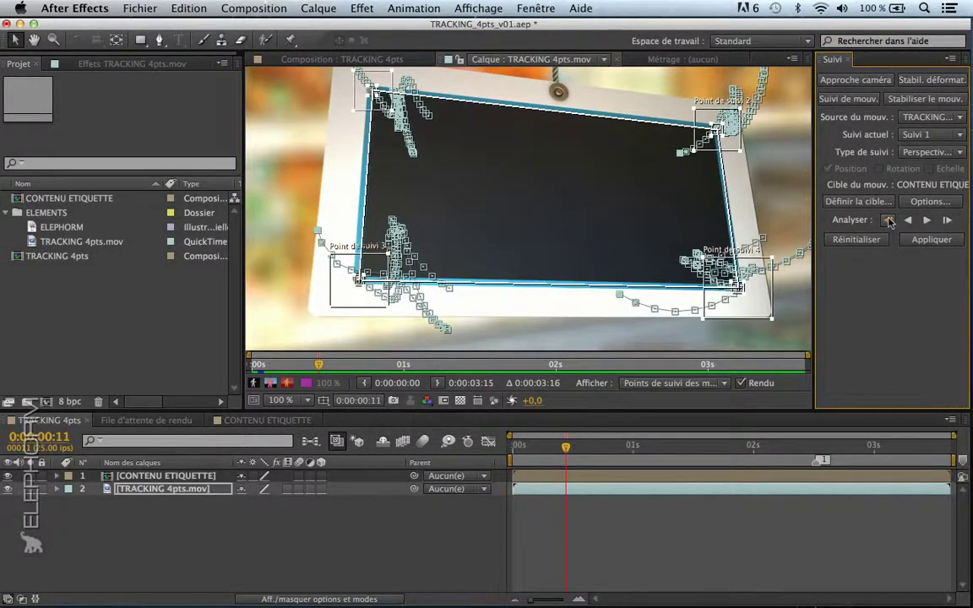
{"action": "left_click", "coordinate": [889, 221]}
{"action": "left_click", "coordinate": [889, 221]}
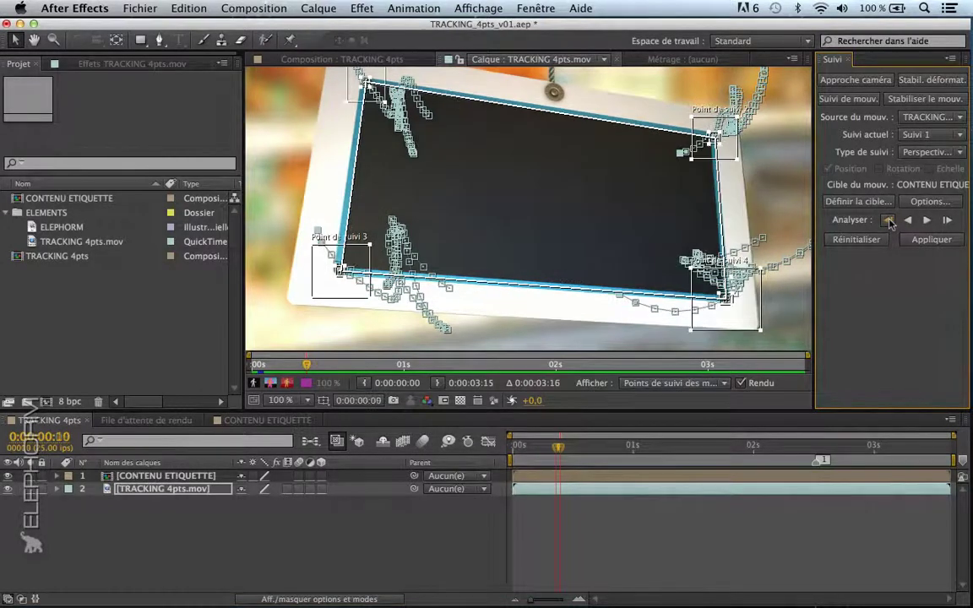
{"action": "left_click", "coordinate": [889, 220]}
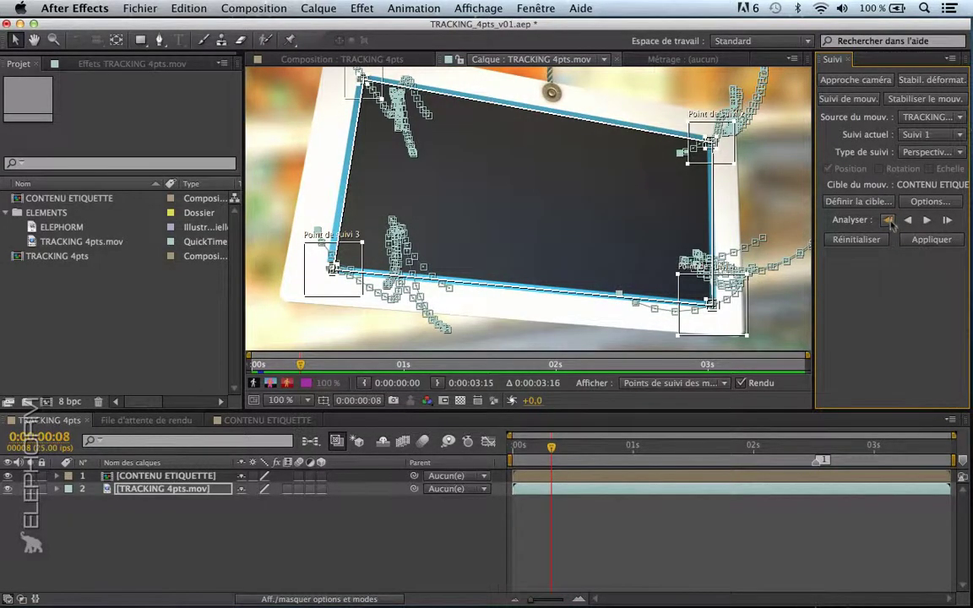
{"action": "left_click", "coordinate": [889, 221]}
{"action": "left_click", "coordinate": [889, 221]}
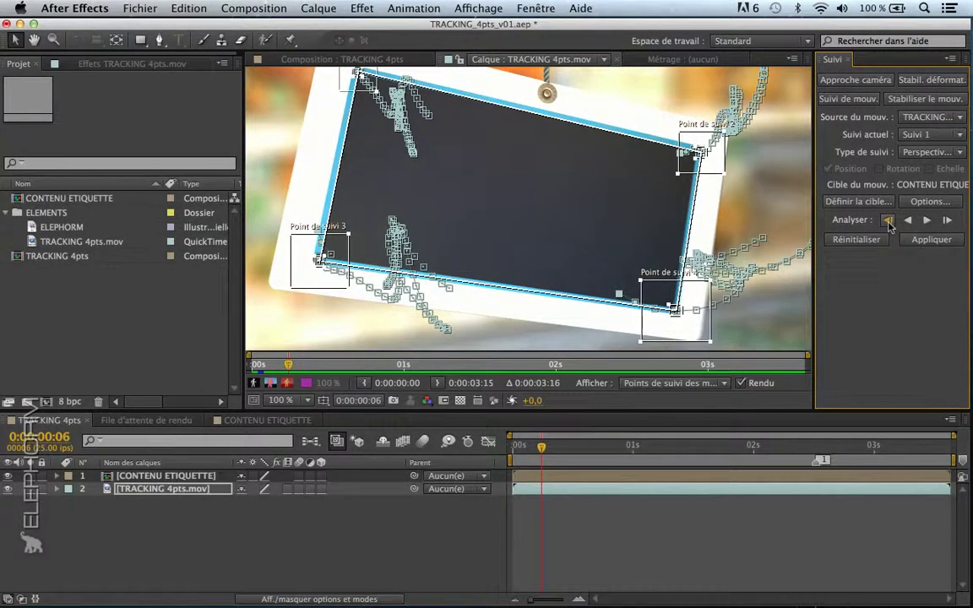
{"action": "left_click", "coordinate": [909, 220]}
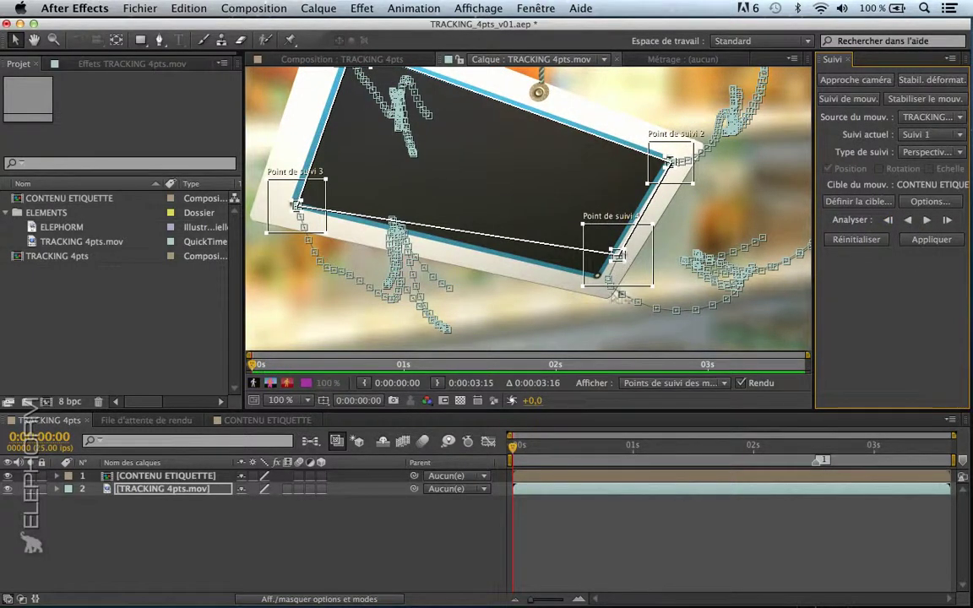
Re-analyze backward one frame at a time from 0:00:00:02 to the first frame and play back the tracked clip
{"action": "left_click_drag", "start_coordinate": [256, 369], "coordinate": [265, 370]}
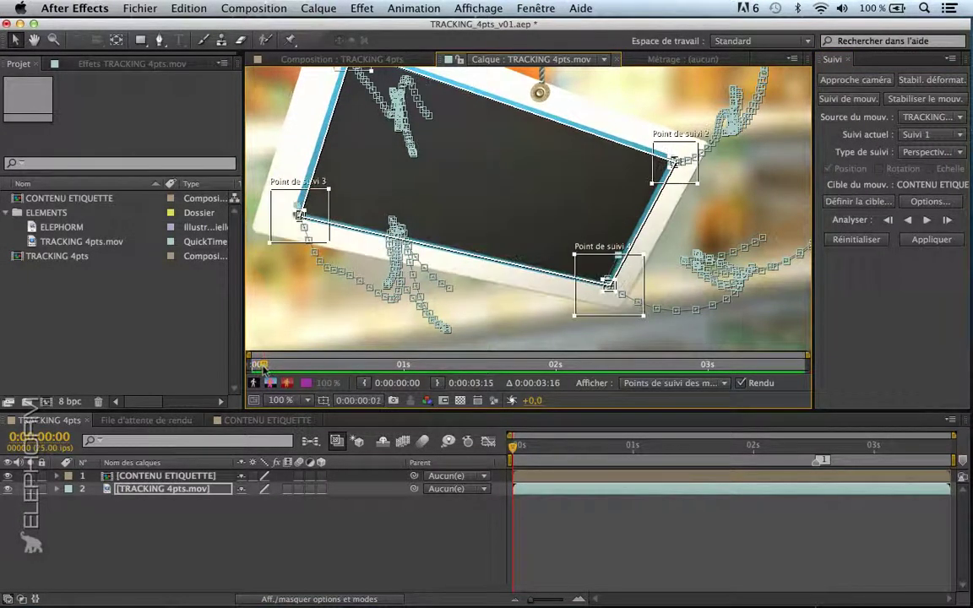
{"action": "left_click", "coordinate": [889, 221]}
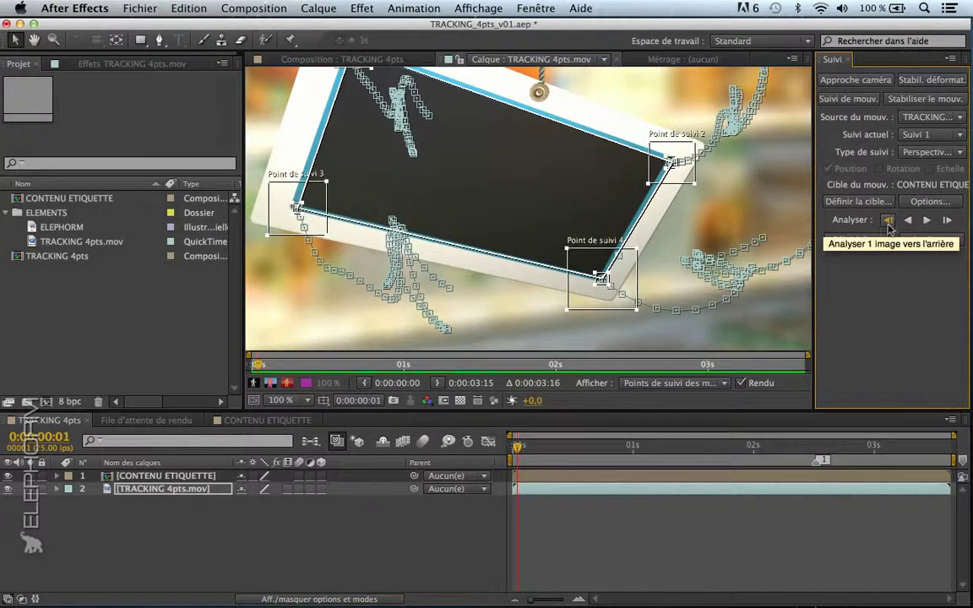
{"action": "left_click", "coordinate": [889, 223]}
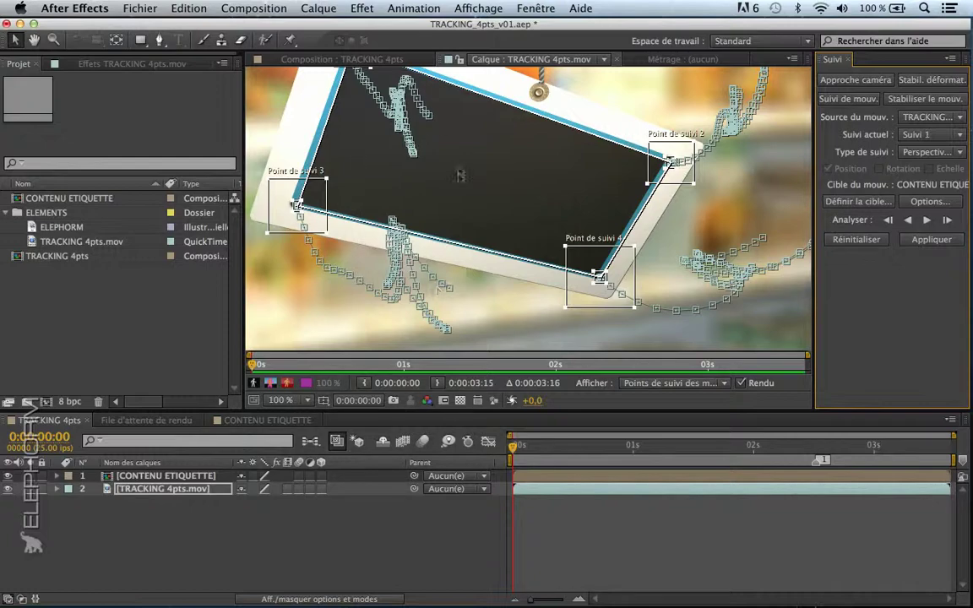
{"action": "key", "text": "space"}
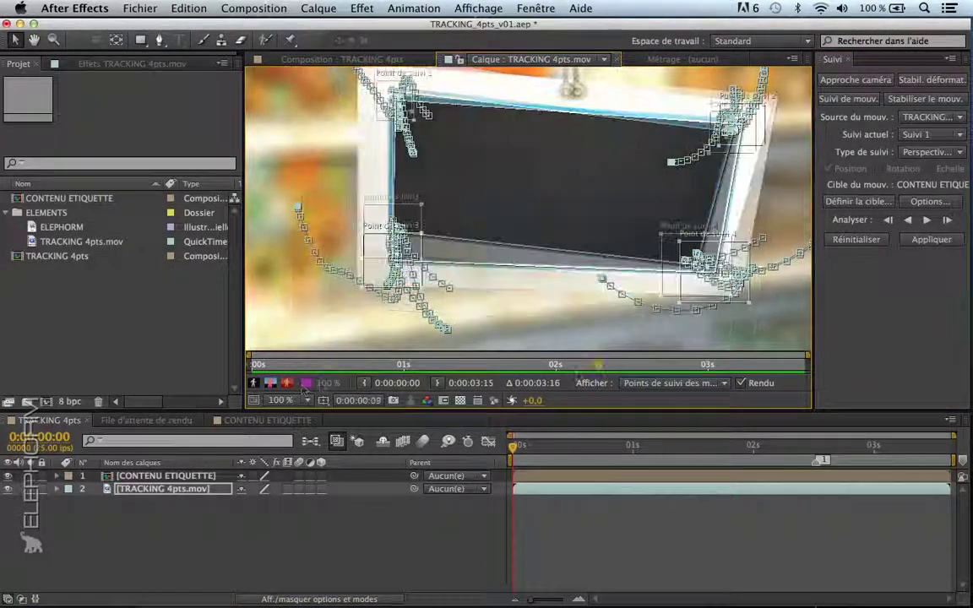
{"action": "key", "text": "space"}
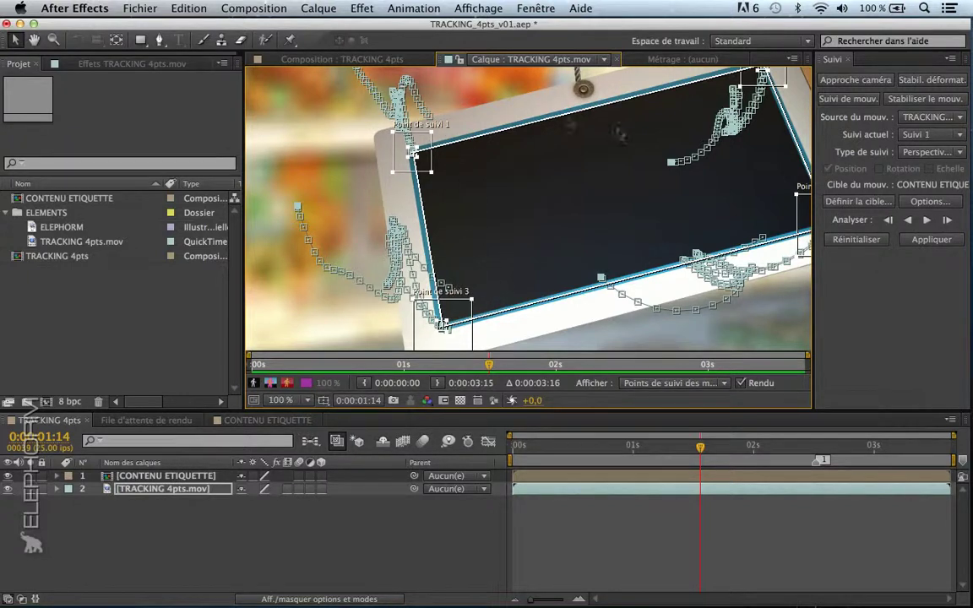
Set CONTENU ETIQUETTE as the motion target and apply the perspective track to it
{"action": "left_click", "coordinate": [156, 477]}
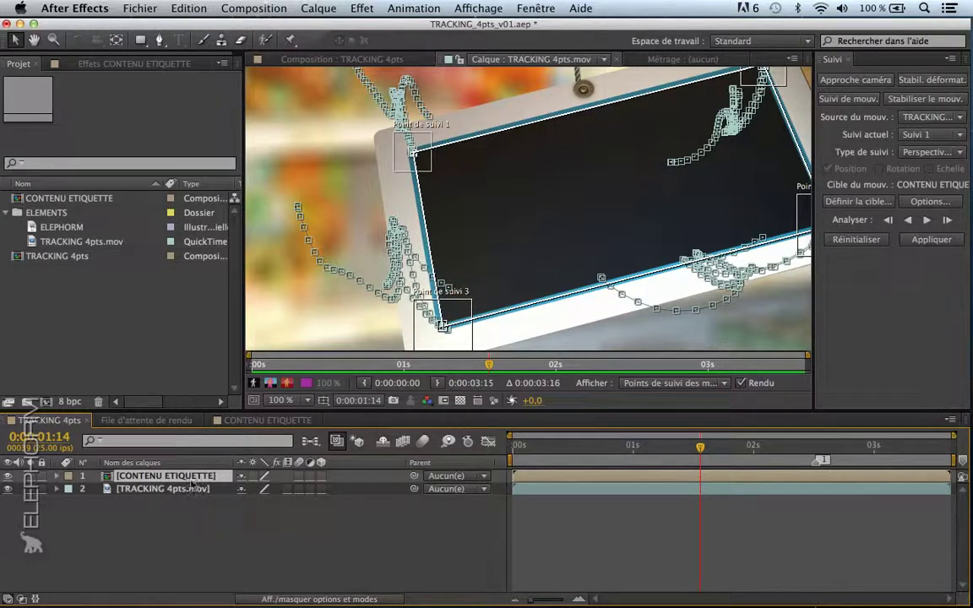
{"action": "left_click", "coordinate": [856, 200]}
{"action": "left_click", "coordinate": [501, 299]}
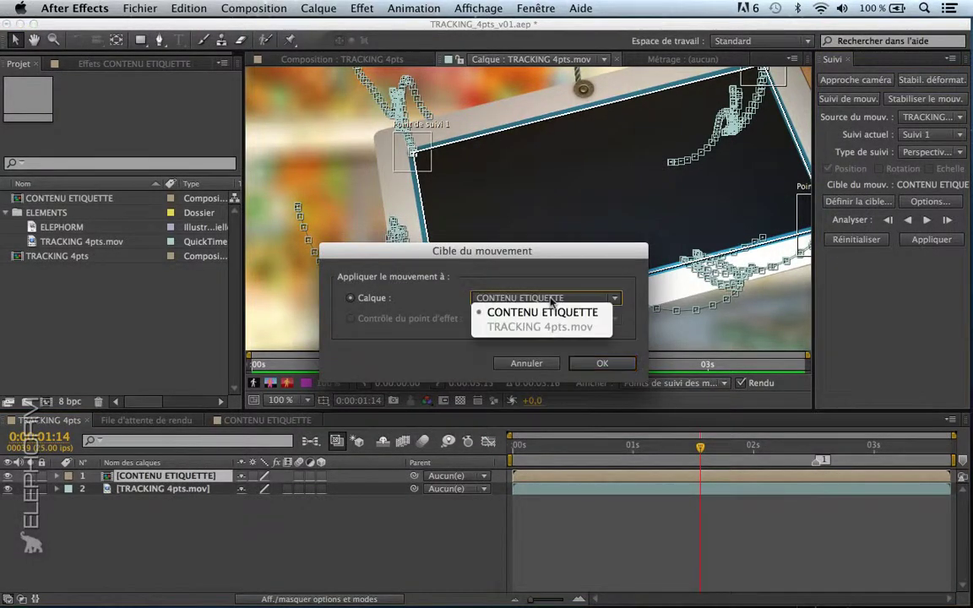
{"action": "left_click", "coordinate": [507, 311]}
{"action": "left_click", "coordinate": [600, 364]}
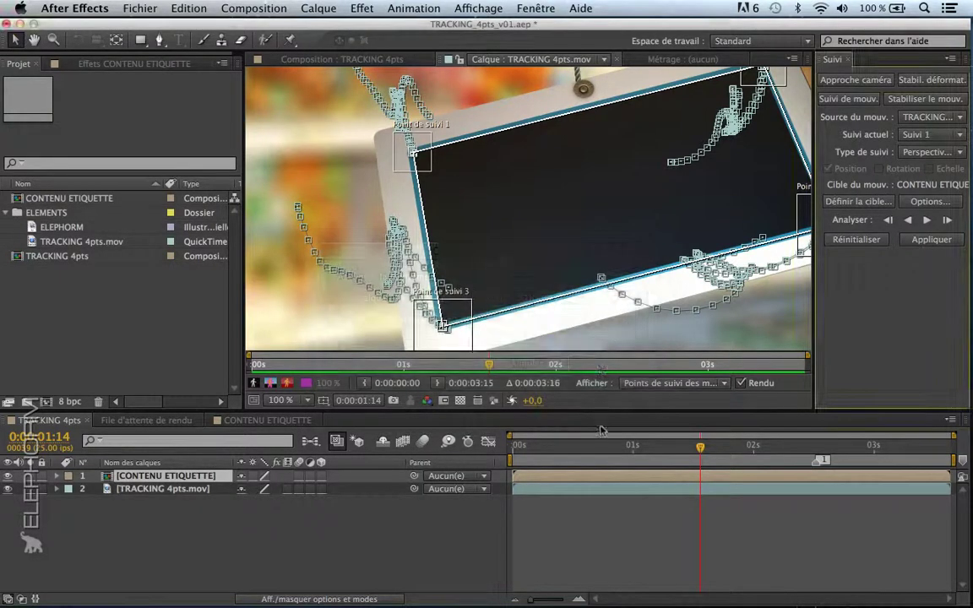
{"action": "mouse_move", "coordinate": [673, 450]}
{"action": "left_mouse_down"}
{"action": "mouse_move", "coordinate": [605, 448]}
{"action": "mouse_move", "coordinate": [673, 448]}
{"action": "left_mouse_up"}
{"action": "left_click", "coordinate": [932, 239]}
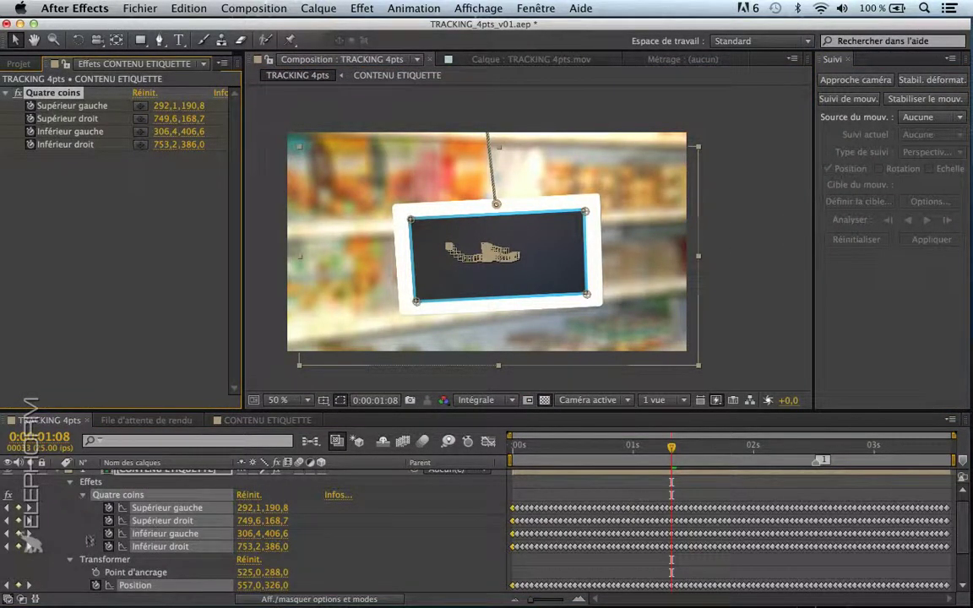
Review the Quatre coins and Position keyframes on CONTENU ETIQUETTE and collapse the layer's properties
{"action": "scroll", "coordinate": [347, 541], "scroll_direction": "down", "scroll_amount": 4}
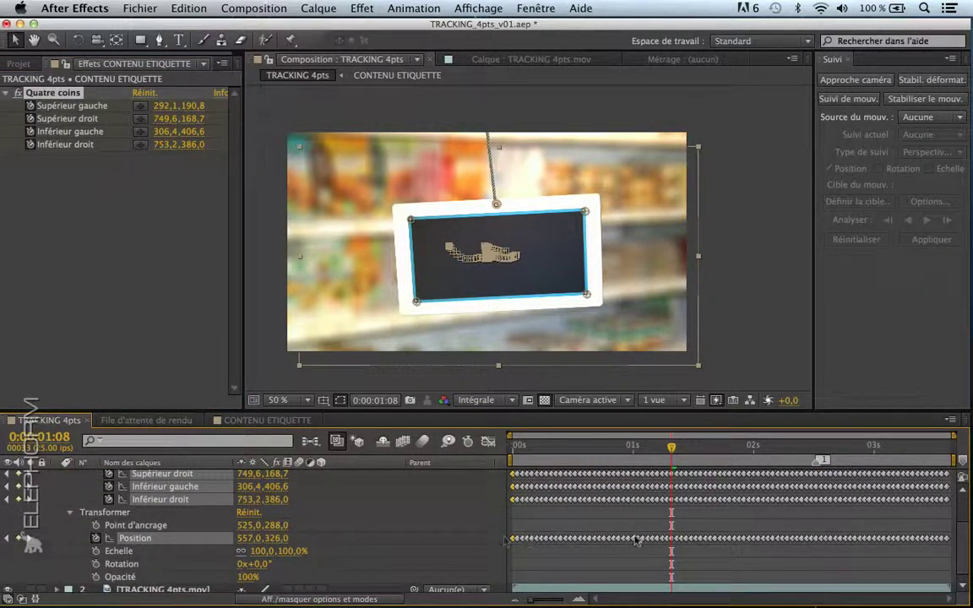
{"action": "scroll", "coordinate": [343, 535], "scroll_direction": "up", "scroll_amount": 4}
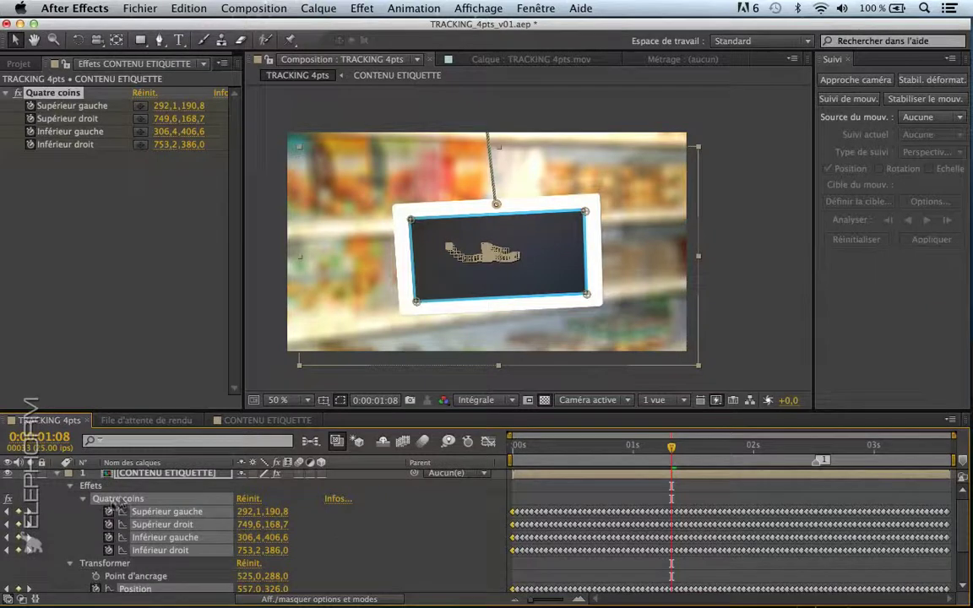
{"action": "left_click", "coordinate": [56, 475]}
{"action": "left_click", "coordinate": [45, 498]}
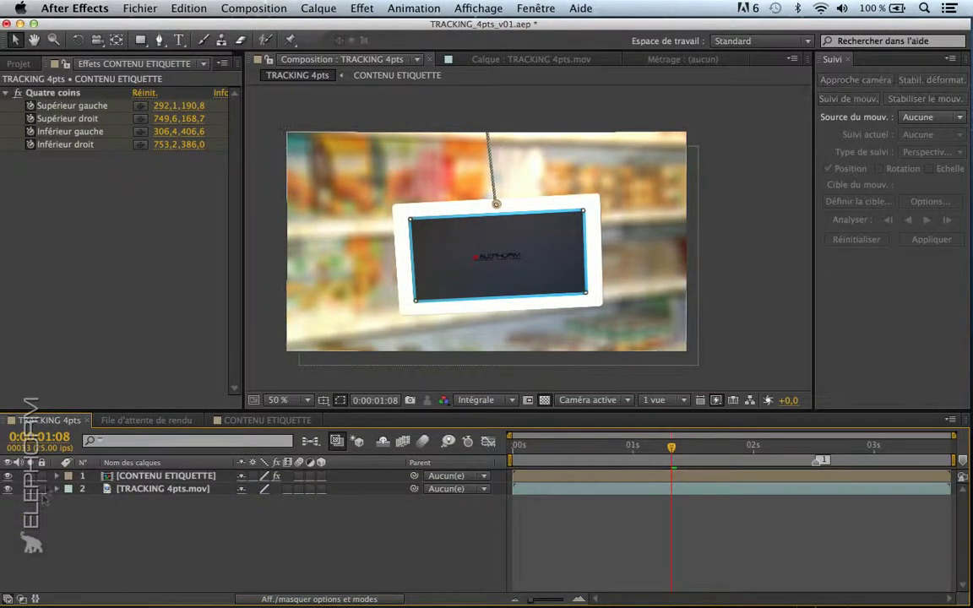
Duplicate the TRACKING 4pts.mov layer and move the copy above CONTENU ETIQUETTE
{"action": "left_click", "coordinate": [140, 490]}
{"action": "key", "text": "super+d"}
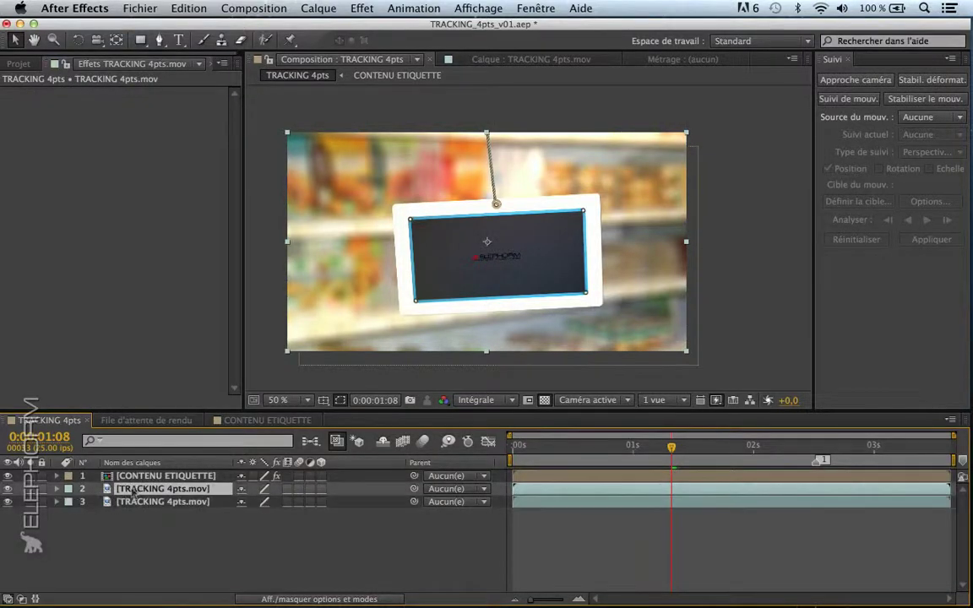
{"action": "left_click_drag", "start_coordinate": [133, 490], "coordinate": [139, 475]}
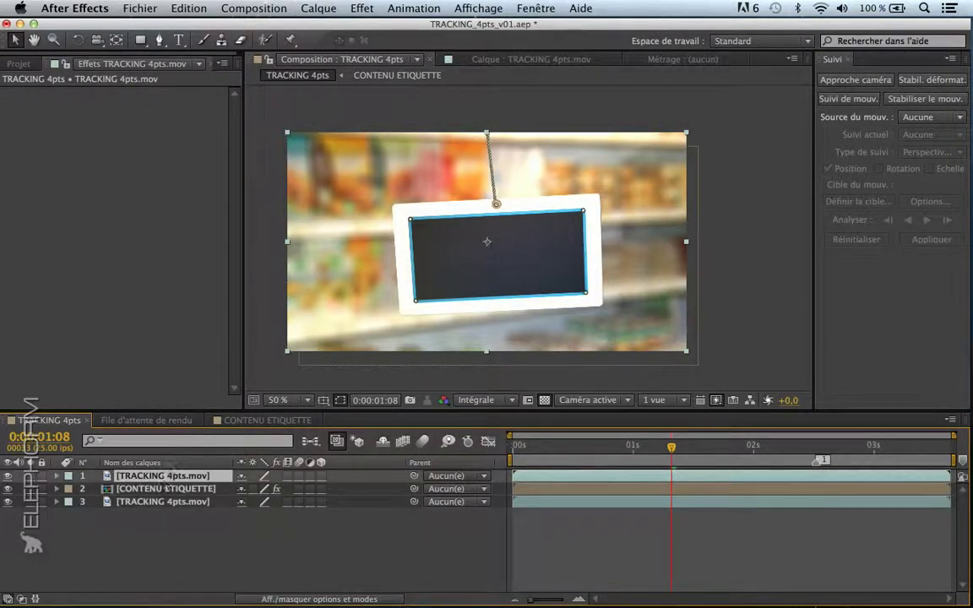
Apply the Quatre coins effect to the top TRACKING 4pts.mov copy, solo it, and move its upper-left corner inward to about 164, 148
{"action": "left_click", "coordinate": [362, 8]}
{"action": "mouse_move", "coordinate": [440, 165]}
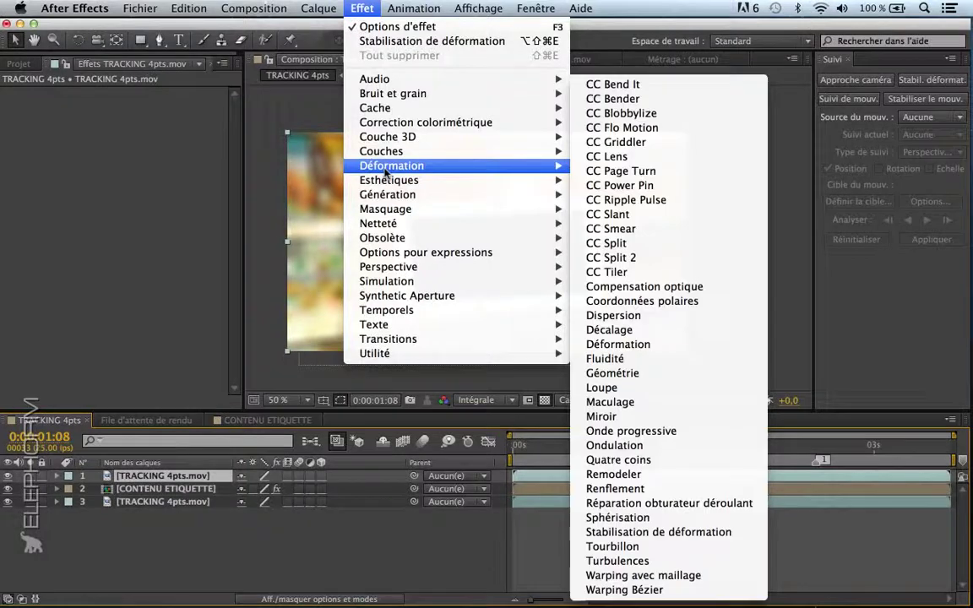
{"action": "left_click", "coordinate": [604, 460]}
{"action": "left_click_drag", "start_coordinate": [288, 134], "coordinate": [333, 177]}
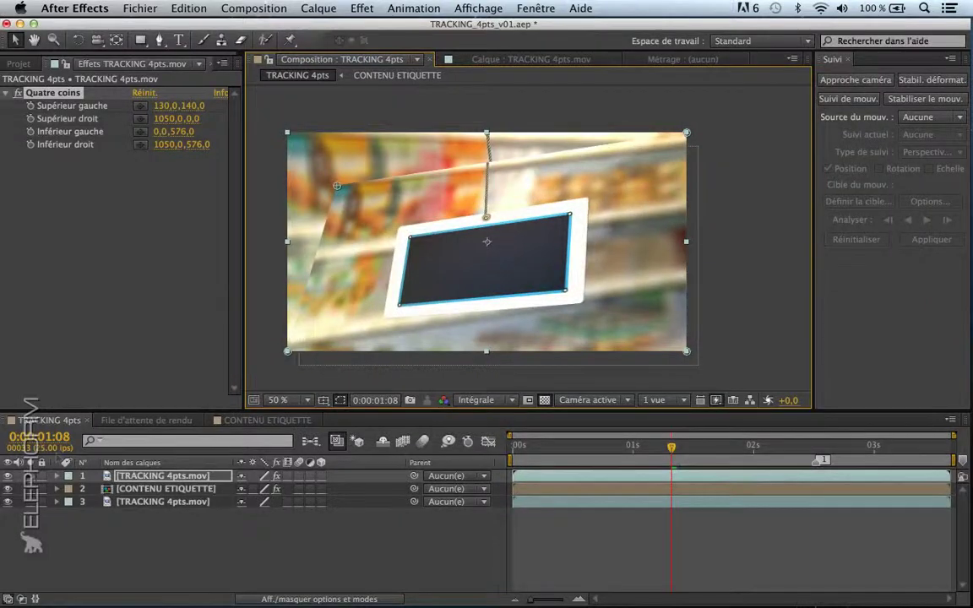
{"action": "left_click", "coordinate": [31, 477]}
{"action": "mouse_move", "coordinate": [336, 186]}
{"action": "left_mouse_down"}
{"action": "mouse_move", "coordinate": [306, 141]}
{"action": "mouse_move", "coordinate": [350, 187]}
{"action": "left_mouse_up"}
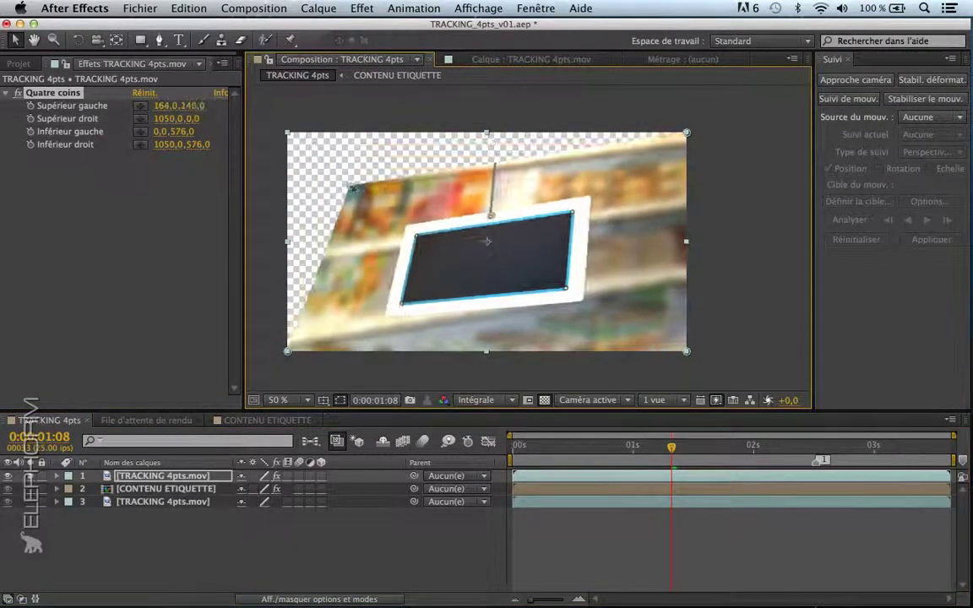
Pull the other three Quatre coins corners of the TRACKING 4pts.mov copy inward, move its upper-left corner to about 226, 154, and delete the copy
{"action": "left_click_drag", "start_coordinate": [686, 132], "coordinate": [639, 153]}
{"action": "left_click_drag", "start_coordinate": [686, 350], "coordinate": [622, 239]}
{"action": "left_click_drag", "start_coordinate": [292, 353], "coordinate": [328, 313]}
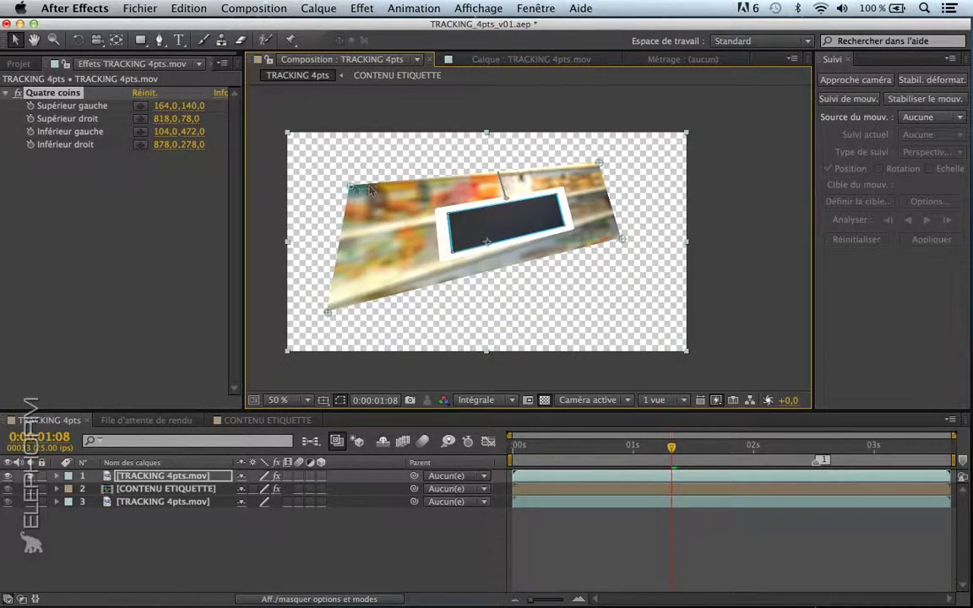
{"action": "left_click_drag", "start_coordinate": [353, 190], "coordinate": [377, 195]}
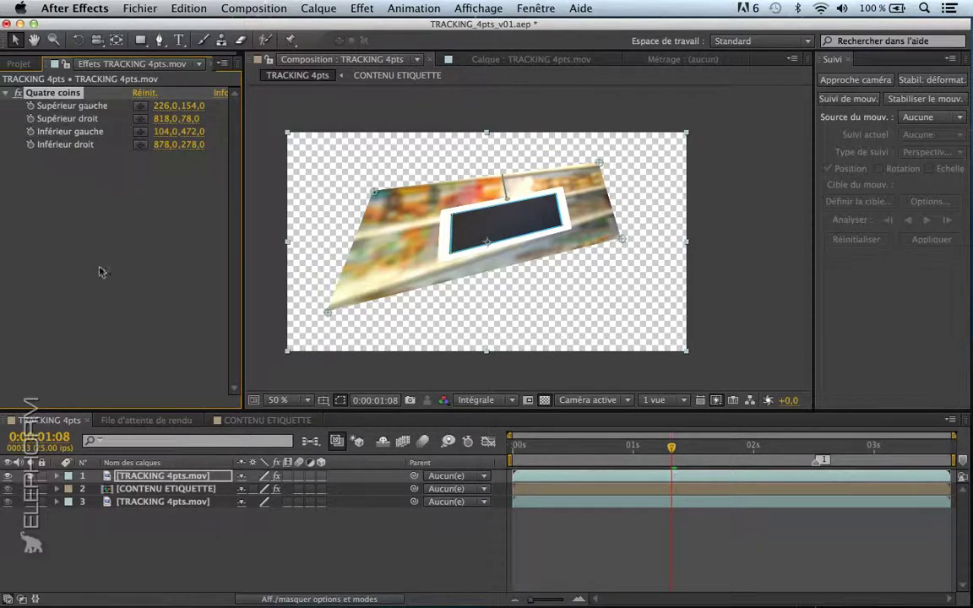
{"action": "key", "text": "Delete"}
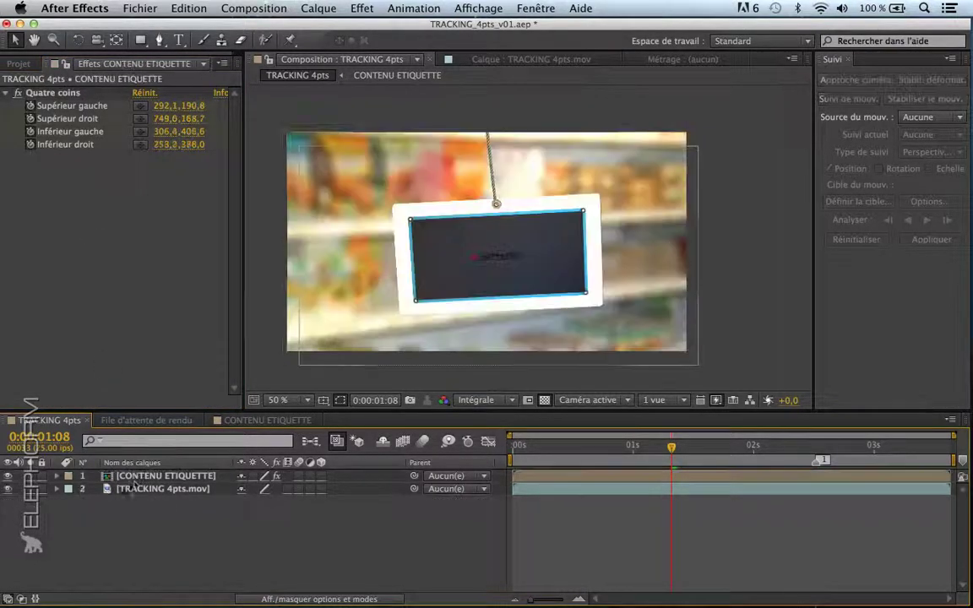
Review the Quatre coins and Transformer properties of CONTENU ETIQUETTE in the timeline, and collapse both groups
{"action": "left_click", "coordinate": [133, 491]}
{"action": "left_click", "coordinate": [135, 478]}
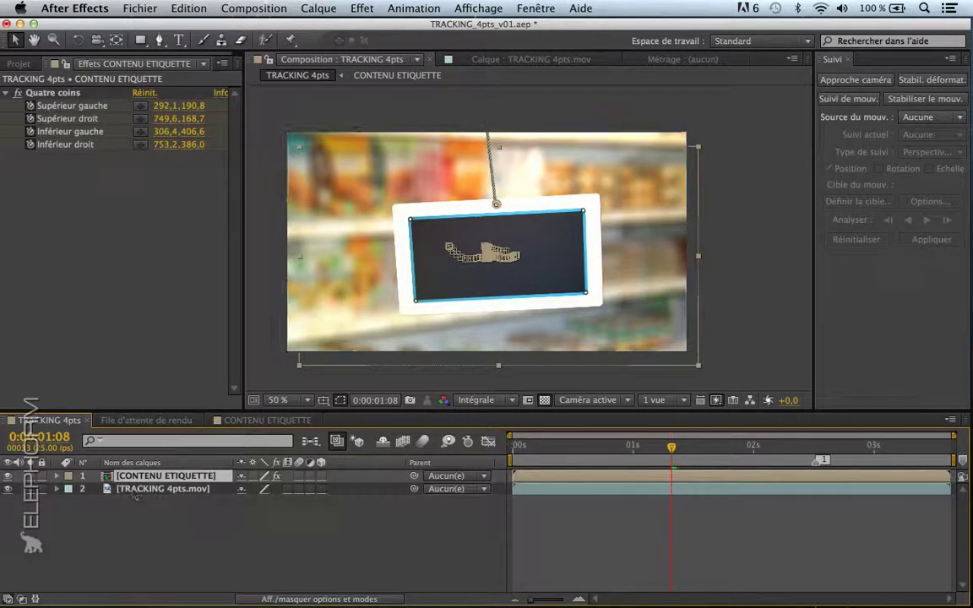
{"action": "left_click", "coordinate": [58, 477]}
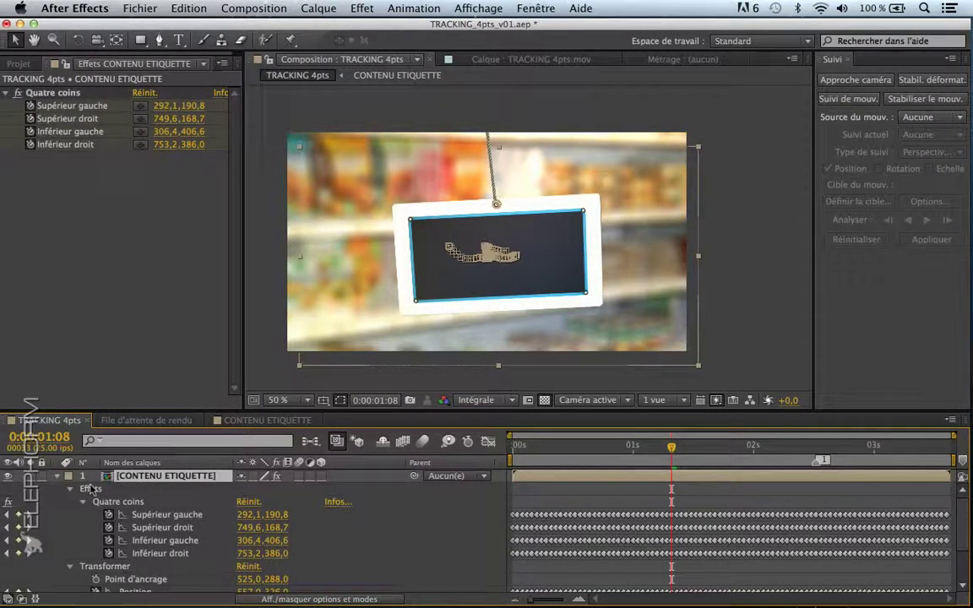
{"action": "left_click", "coordinate": [120, 502]}
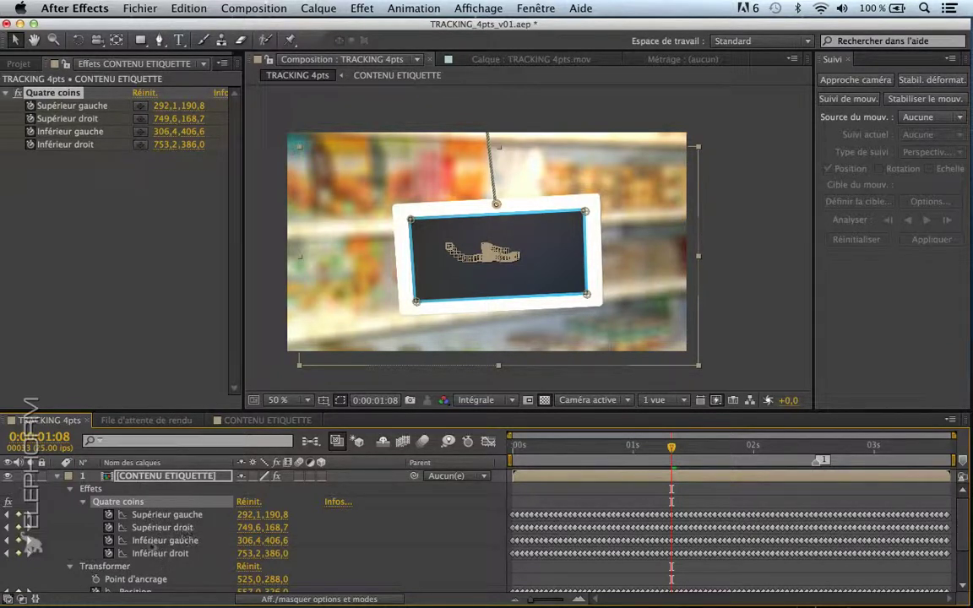
{"action": "left_click", "coordinate": [175, 566]}
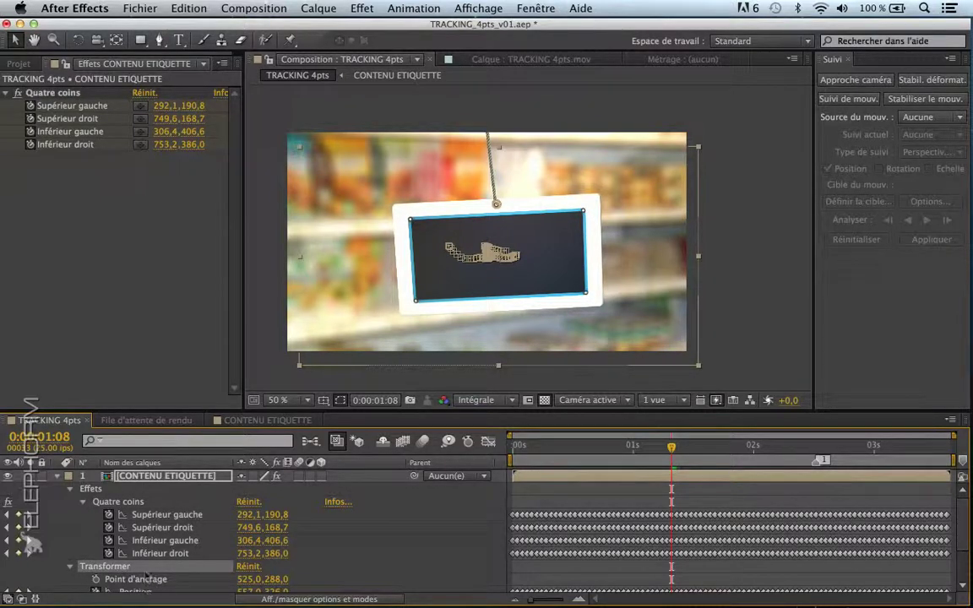
{"action": "left_click", "coordinate": [72, 541]}
{"action": "left_click", "coordinate": [83, 502]}
{"action": "left_click", "coordinate": [70, 514]}
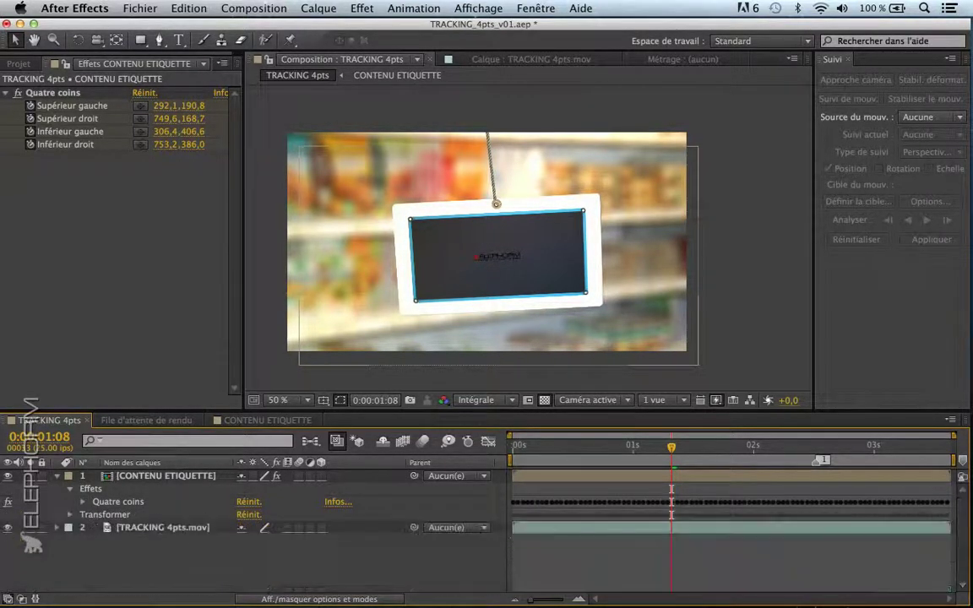
{"action": "left_click", "coordinate": [70, 488]}
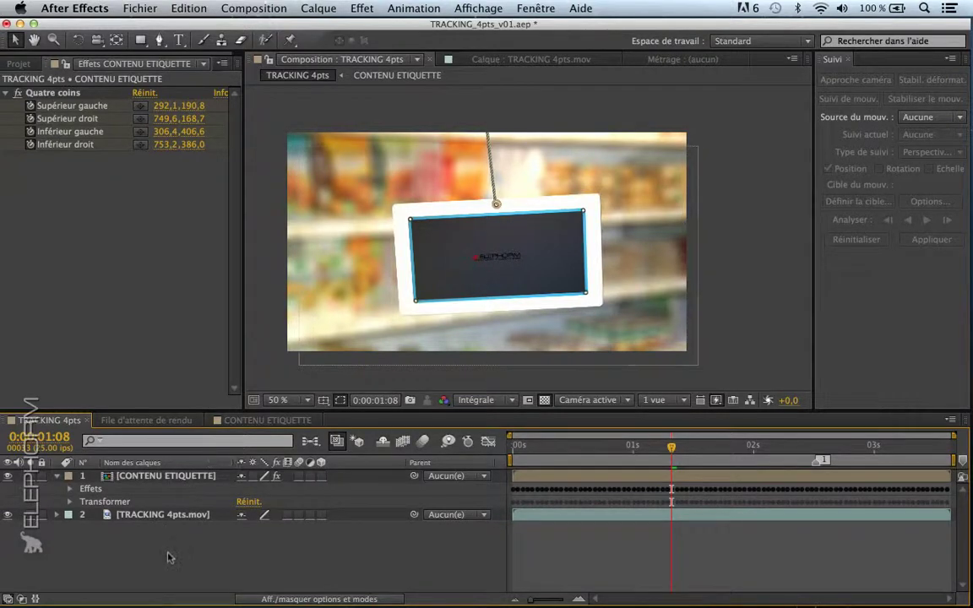
Open the CONTENU ETIQUETTE precomposition and scale up the ELEPHORM logo until it spans most of the frame's width
{"action": "left_click", "coordinate": [147, 477]}
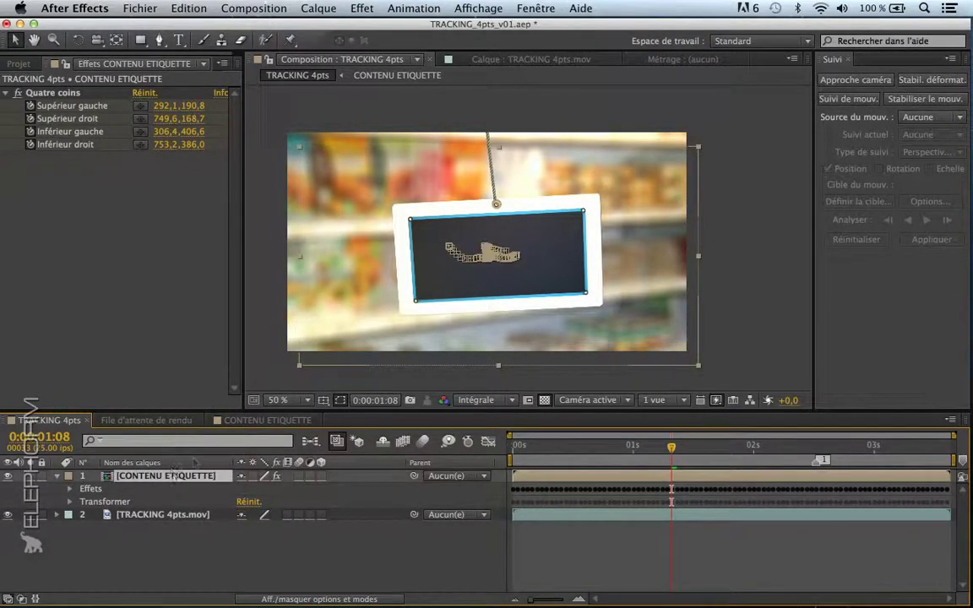
{"action": "left_click", "coordinate": [127, 541]}
{"action": "double_click", "coordinate": [109, 478]}
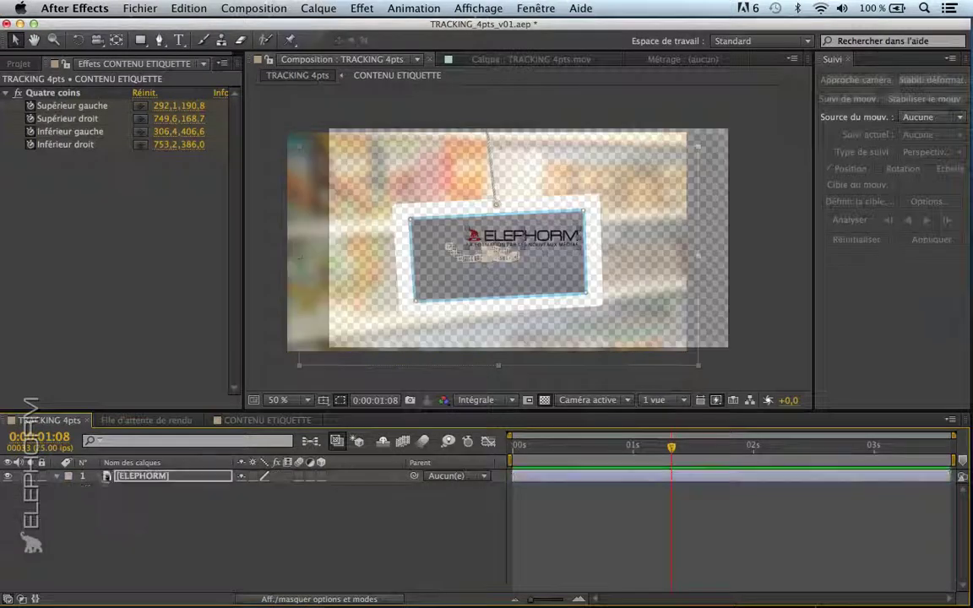
{"action": "left_click_drag", "start_coordinate": [467, 249], "coordinate": [362, 350]}
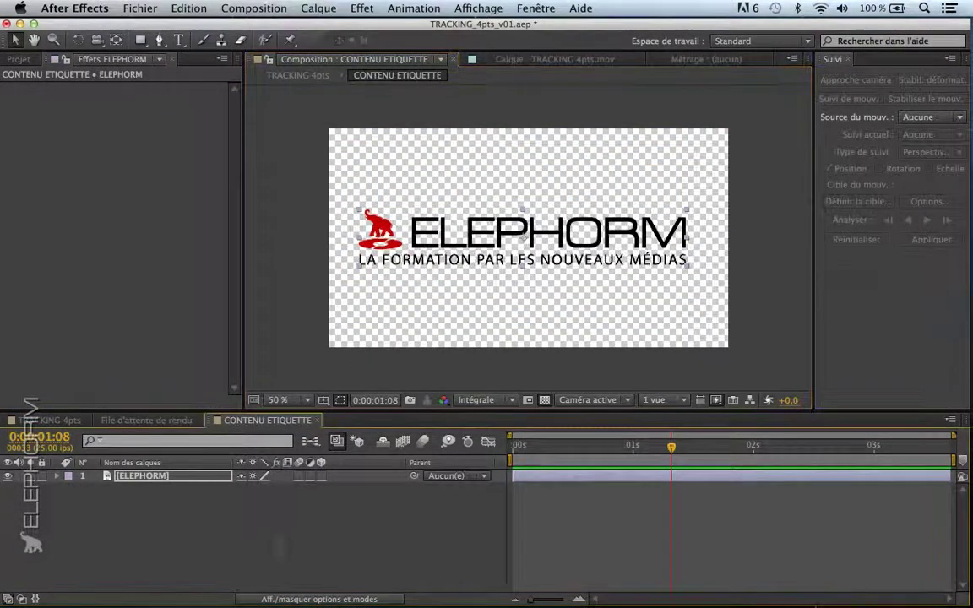
Back in TRACKING 4pts, enable motion blur for the CONTENU ETIQUETTE layer and the composition, and run a RAM preview
{"action": "left_click", "coordinate": [49, 420]}
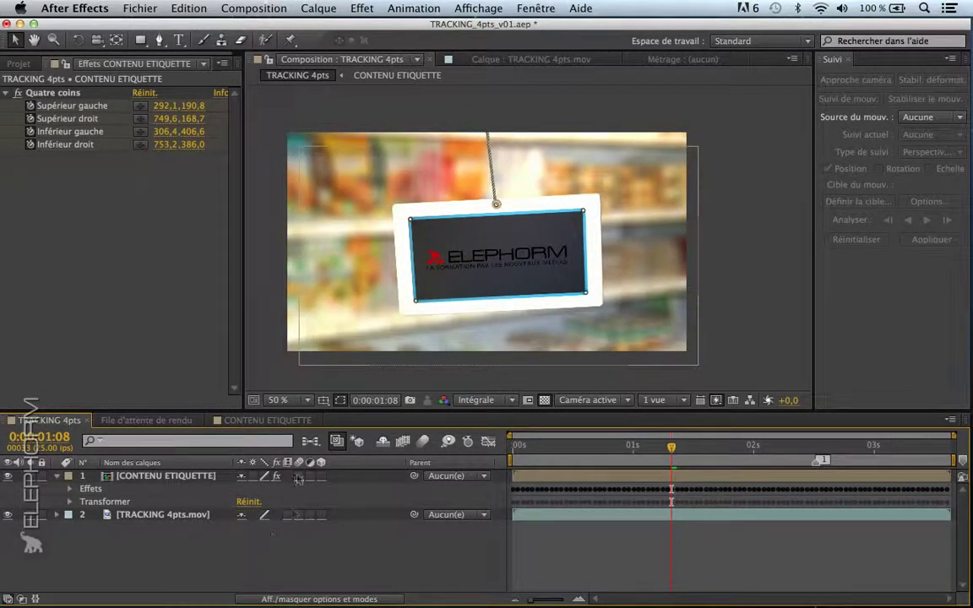
{"action": "left_click", "coordinate": [424, 442]}
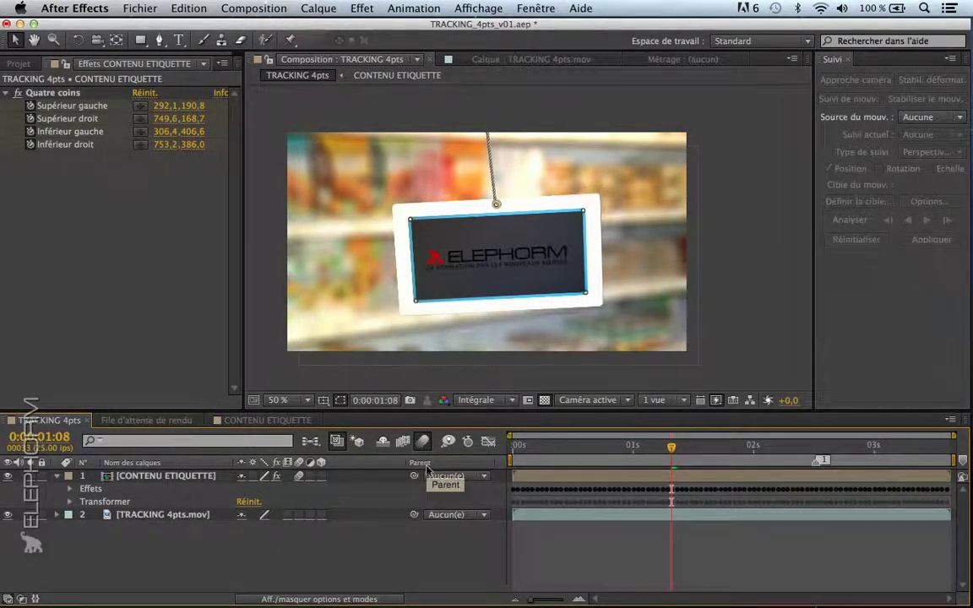
{"action": "key", "text": "KP_0"}
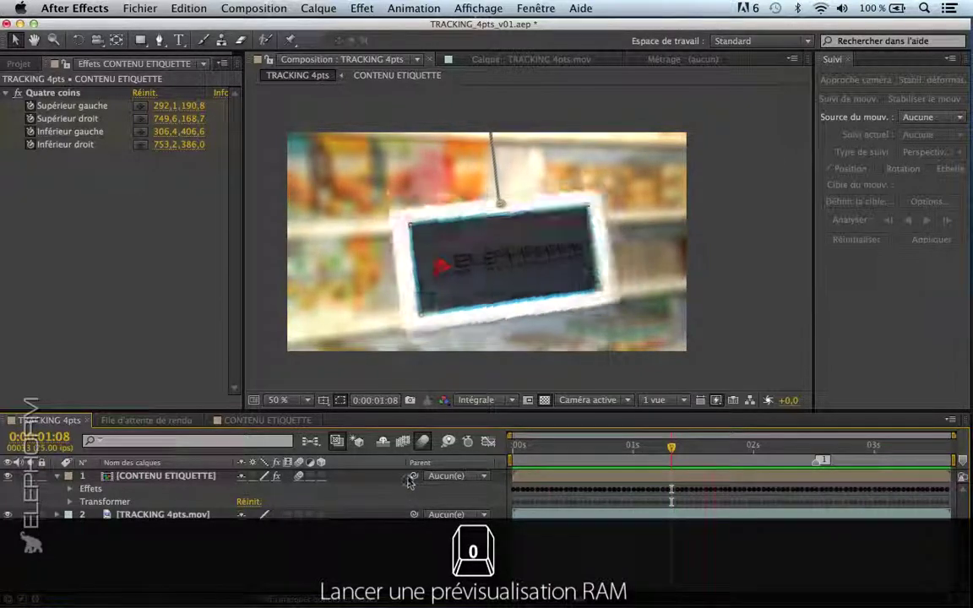
{"action": "left_click", "coordinate": [487, 283]}
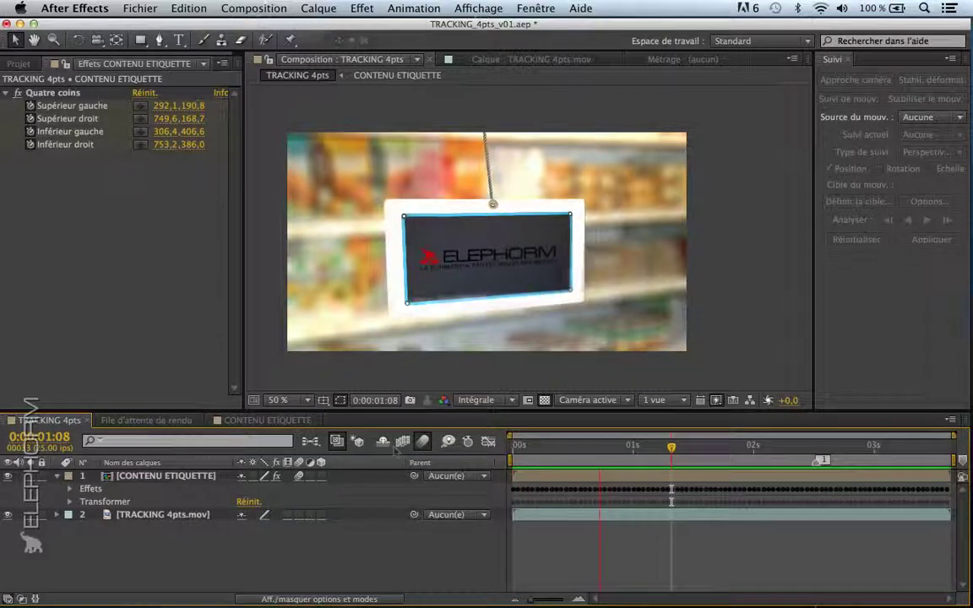
Inside CONTENU ETIQUETTE, create a 1911 × 1346 px blue (0022FF) solid and place it beneath the ELEPHORM layer
{"action": "left_click", "coordinate": [173, 478]}
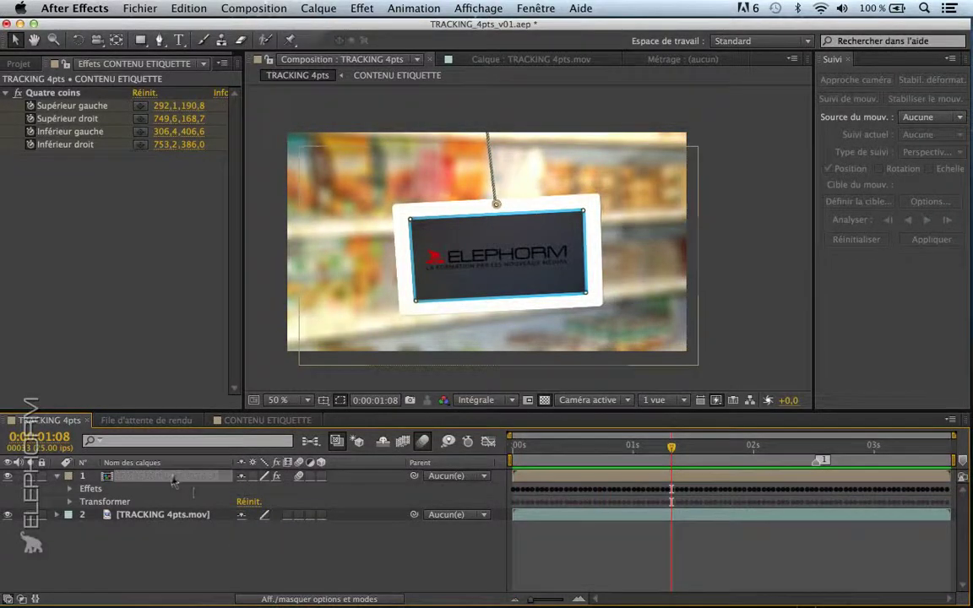
{"action": "double_click", "coordinate": [108, 478]}
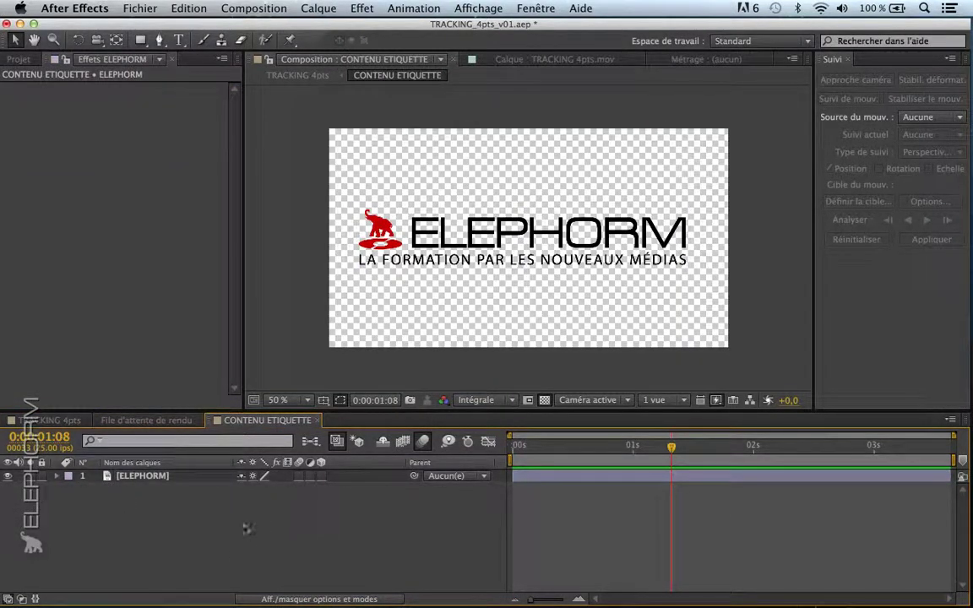
{"action": "right_click", "coordinate": [220, 440]}
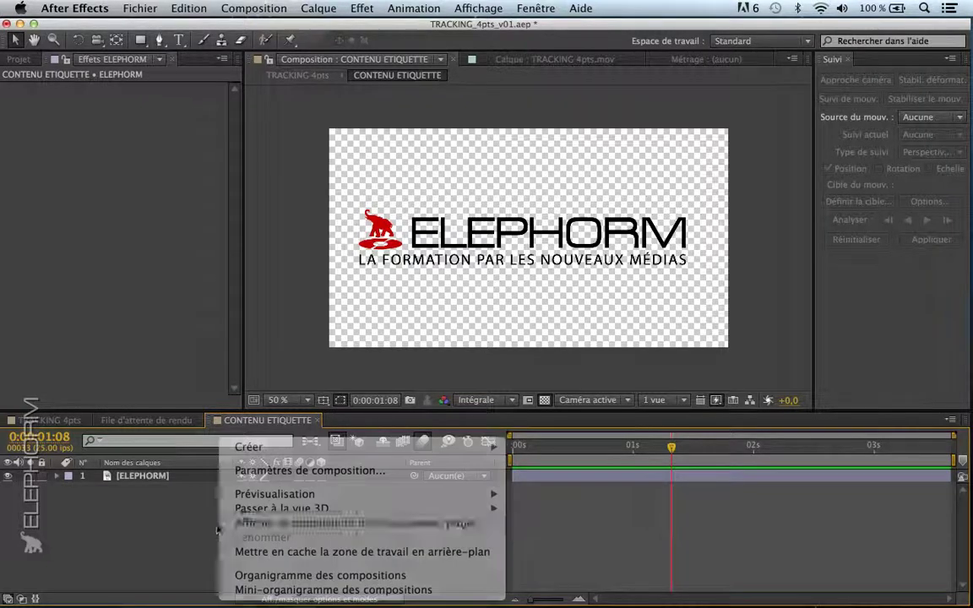
{"action": "mouse_move", "coordinate": [279, 448]}
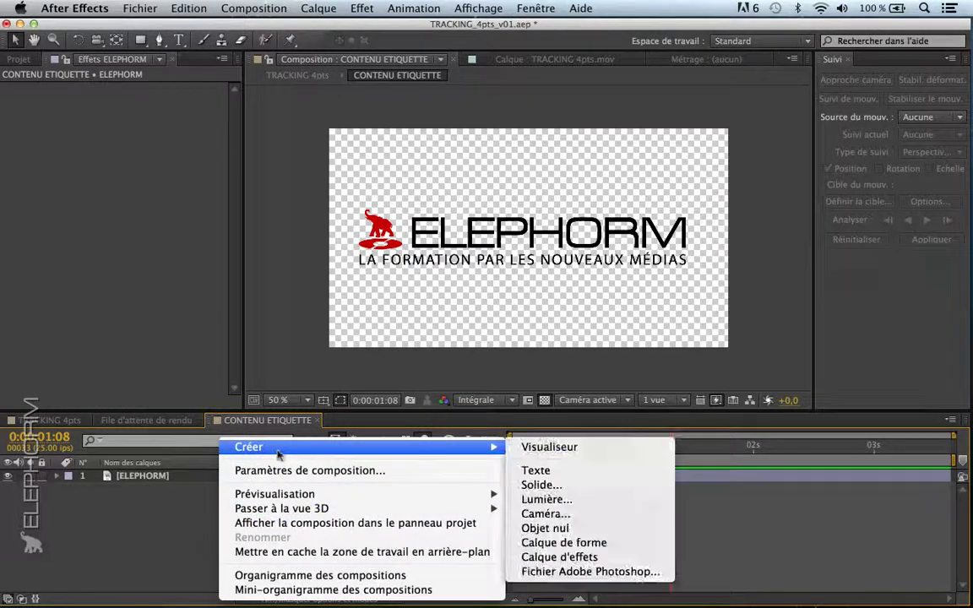
{"action": "left_click", "coordinate": [547, 485]}
{"action": "left_click", "coordinate": [469, 407]}
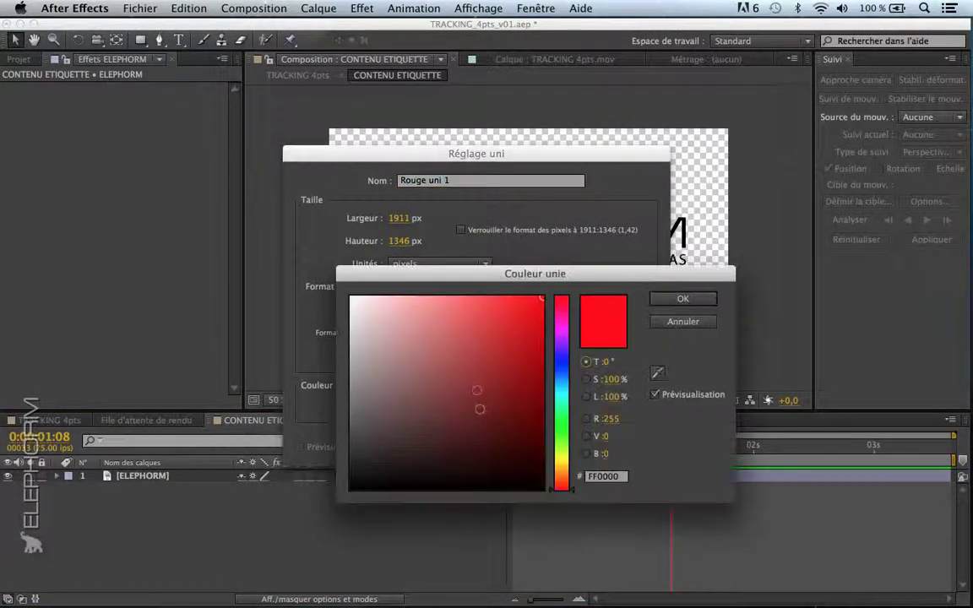
{"action": "left_click", "coordinate": [562, 365]}
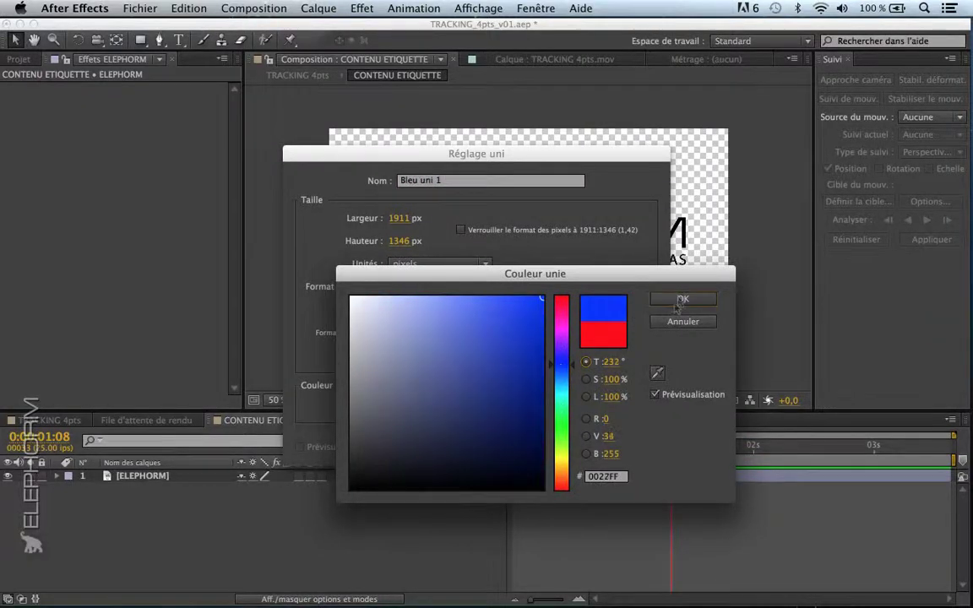
{"action": "left_click", "coordinate": [681, 300]}
{"action": "left_click", "coordinate": [624, 448]}
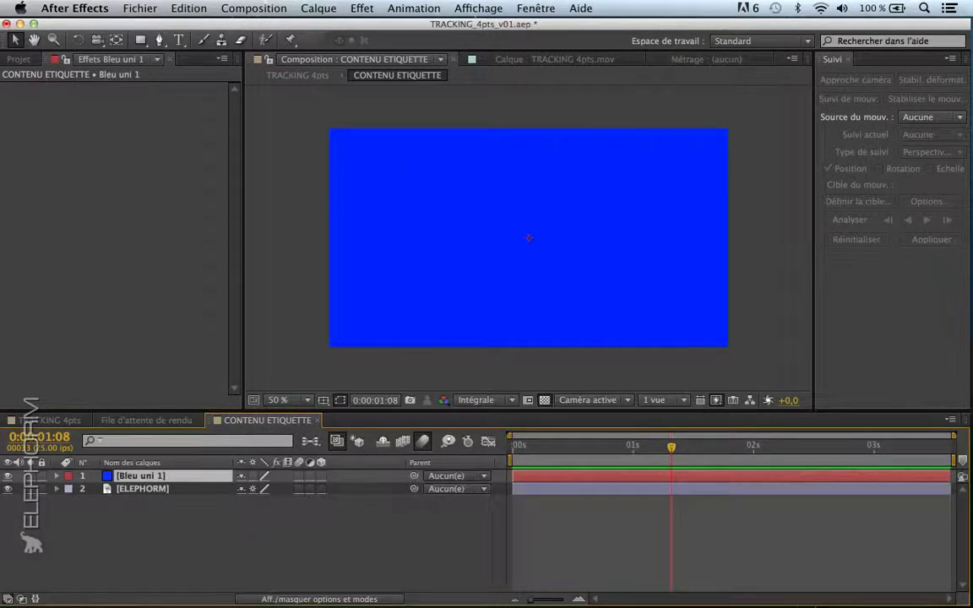
{"action": "left_click_drag", "start_coordinate": [129, 479], "coordinate": [145, 553]}
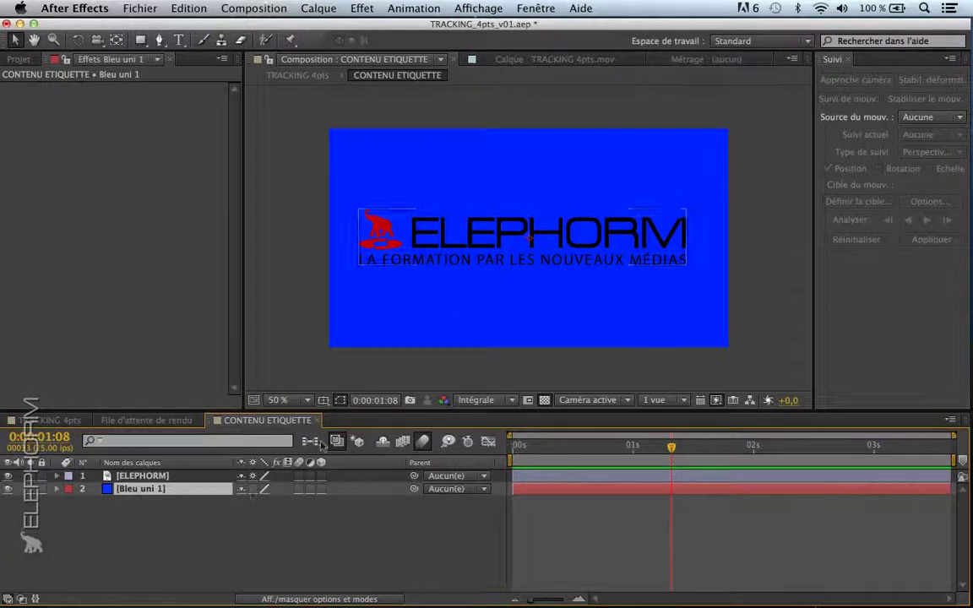
Scale the blue solid to about -49.4, -20.4% and nudge it so it forms a banner around the ELEPHORM logo
{"action": "key", "text": "s"}
{"action": "left_click_drag", "start_coordinate": [298, 511], "coordinate": [454, 512]}
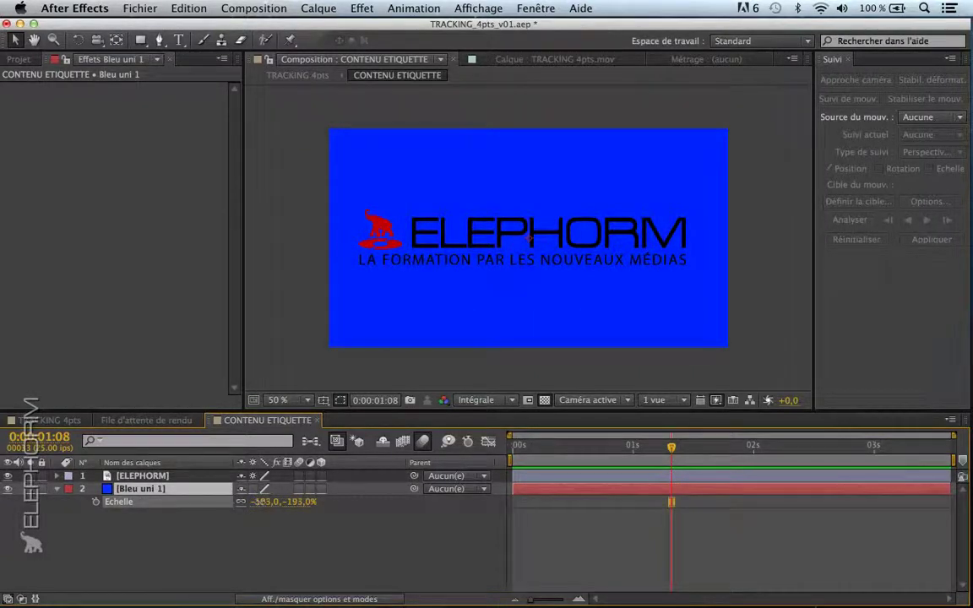
{"action": "left_click_drag", "start_coordinate": [304, 506], "coordinate": [392, 505]}
{"action": "left_click_drag", "start_coordinate": [625, 243], "coordinate": [716, 246]}
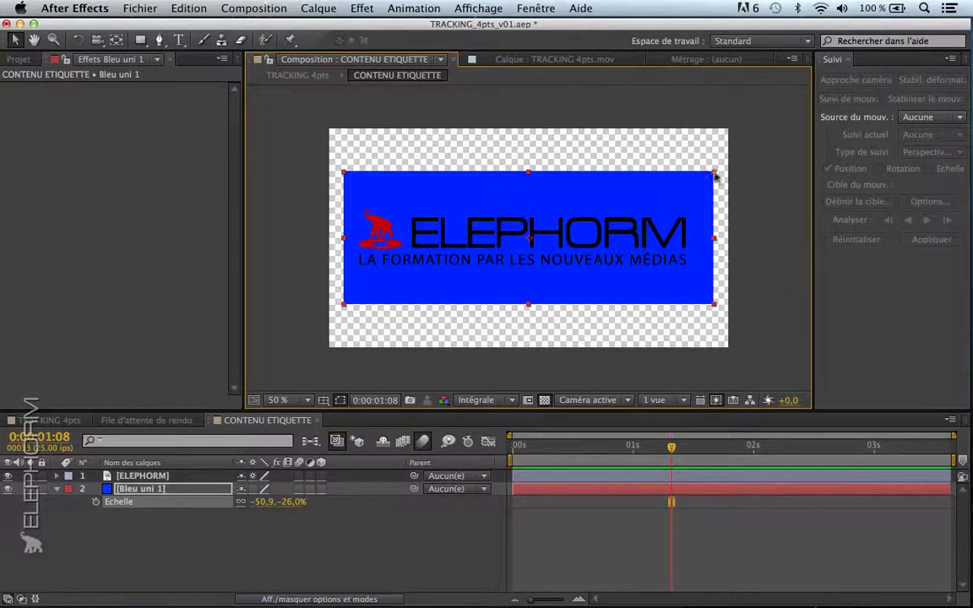
{"action": "left_click_drag", "start_coordinate": [715, 175], "coordinate": [709, 187]}
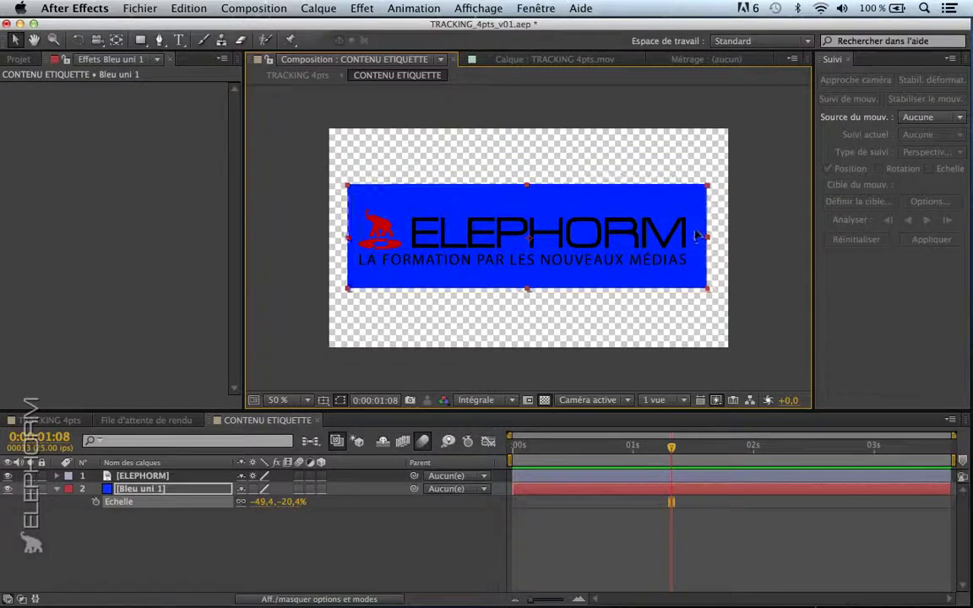
{"action": "left_click_drag", "start_coordinate": [697, 236], "coordinate": [695, 235]}
Return to the TRACKING 4pts composition and preview the tracked sign with the blue banner
{"action": "left_click", "coordinate": [65, 422]}
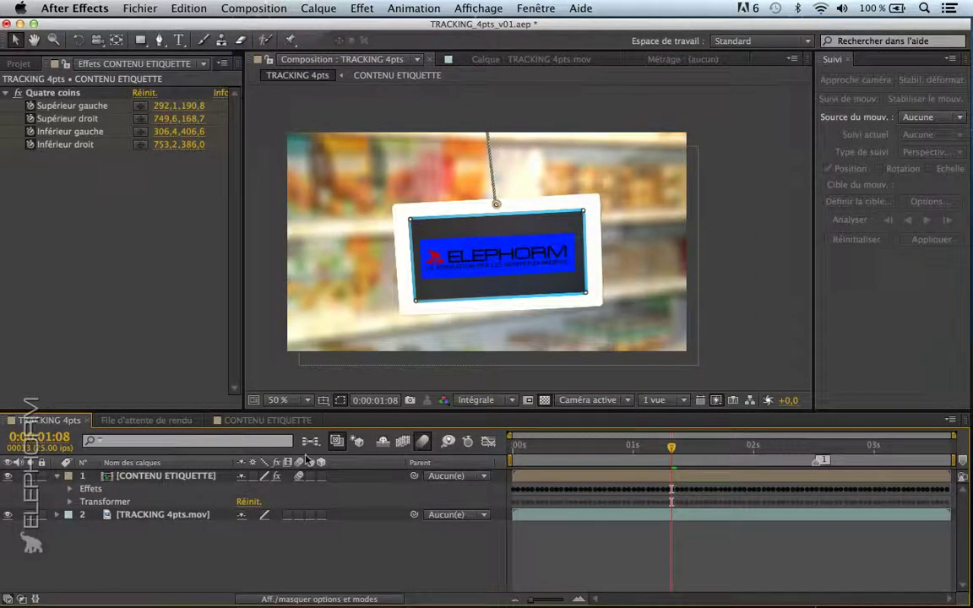
{"action": "key", "text": "space"}
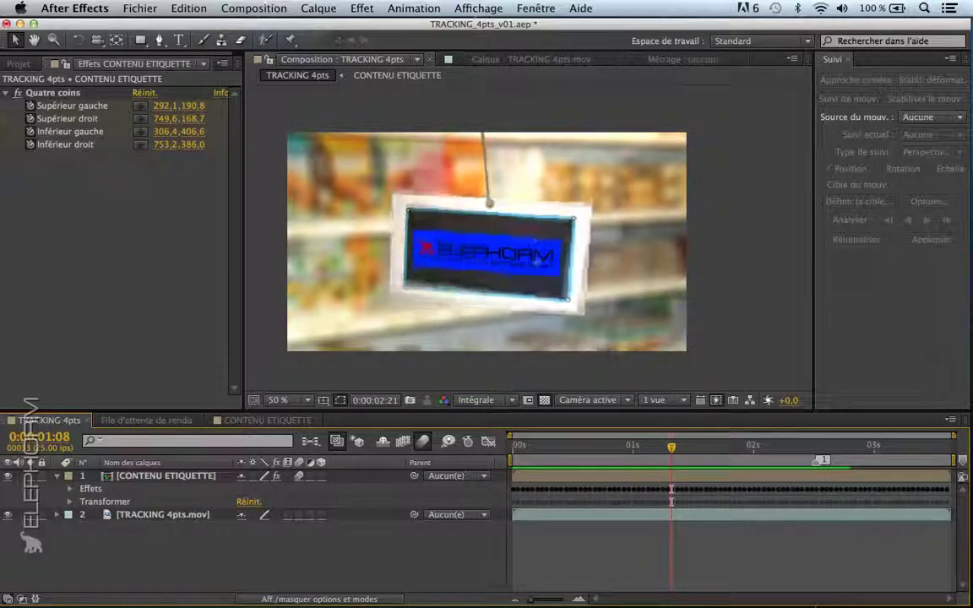